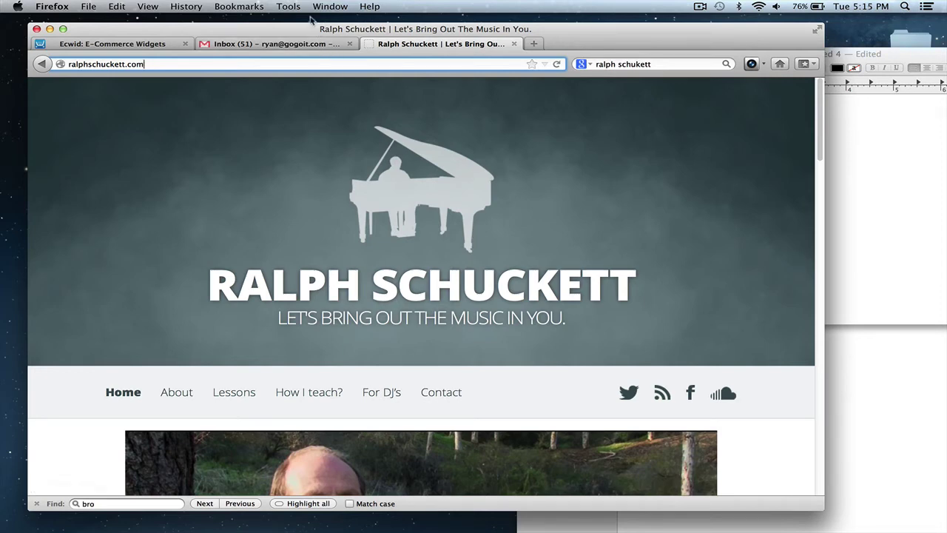
Close the Gmail tab and browse the piano teacher's home page.
click(350, 42)
scroll(383, 274, down, 10)
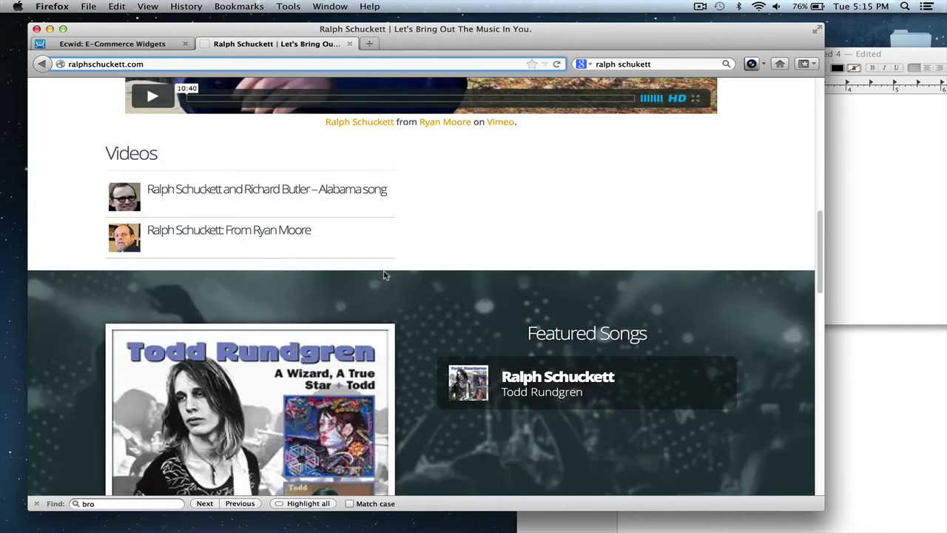
scroll(384, 274, down, 12)
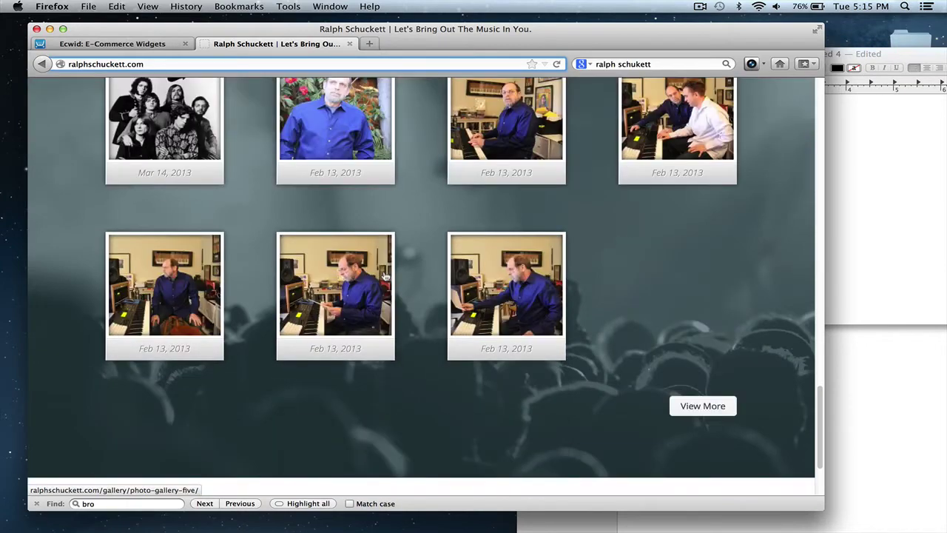
scroll(384, 275, up, 15)
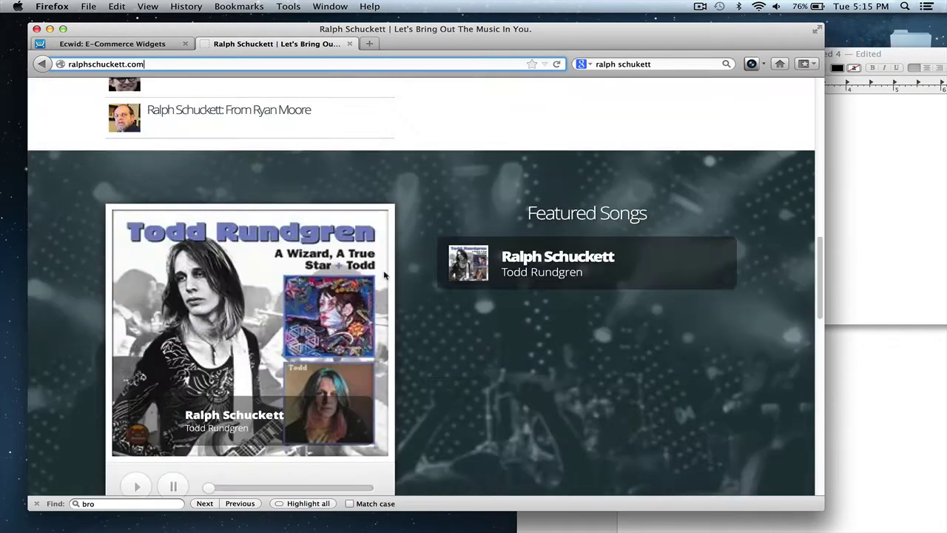
scroll(383, 275, up, 5)
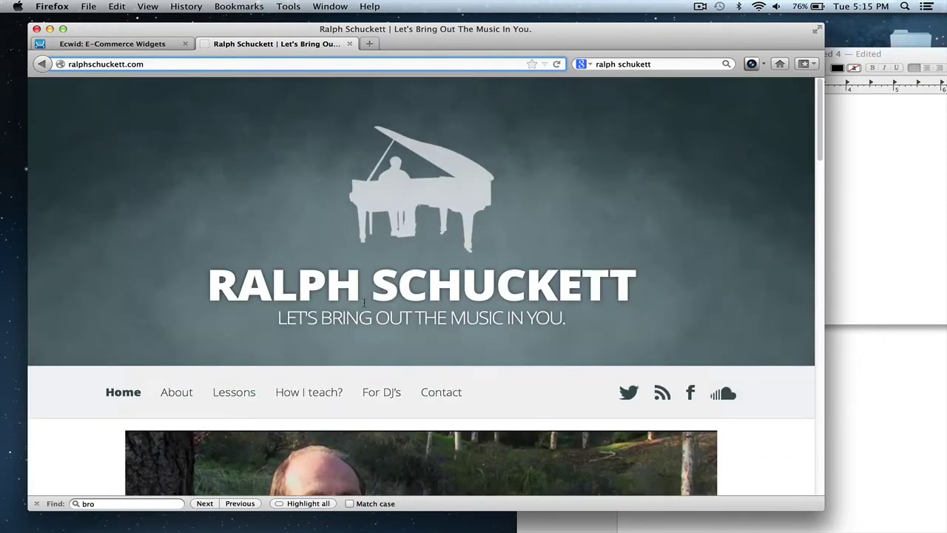
scroll(487, 257, down, 5)
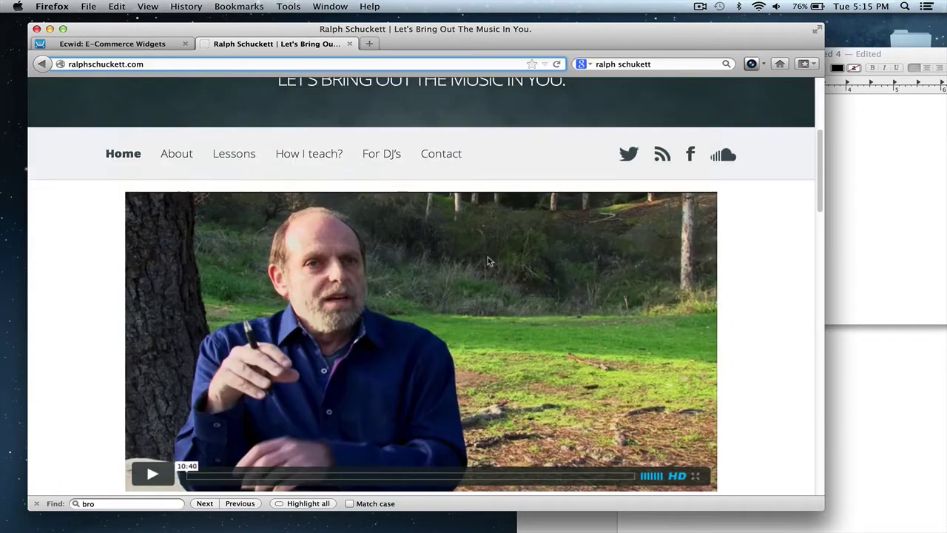
scroll(488, 257, up, 5)
scroll(488, 257, down, 5)
scroll(300, 288, down, 5)
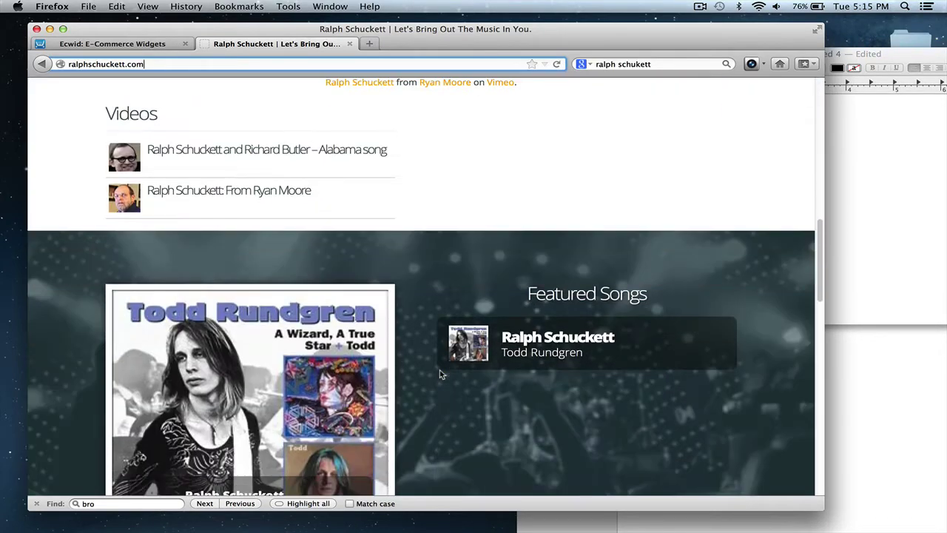
scroll(319, 311, up, 6)
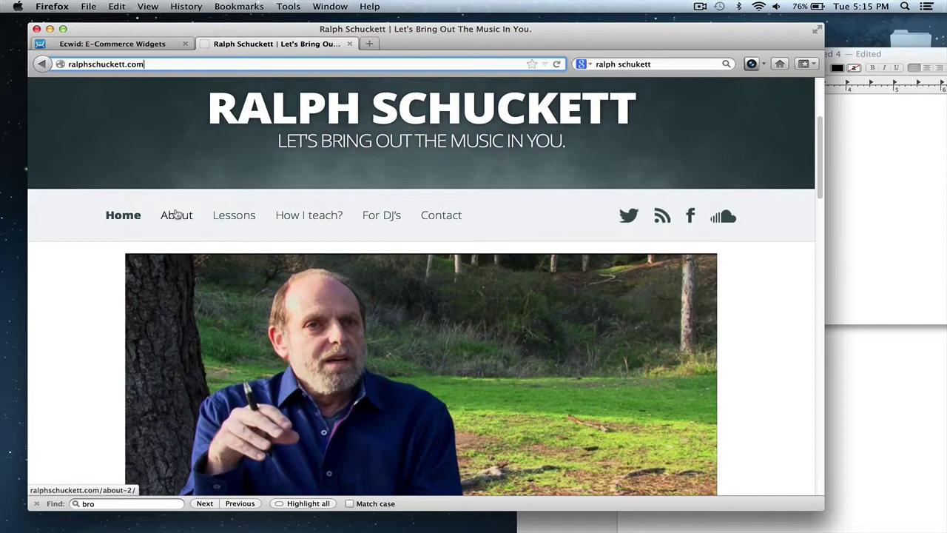
Open the About page and read through its bio text.
click(179, 215)
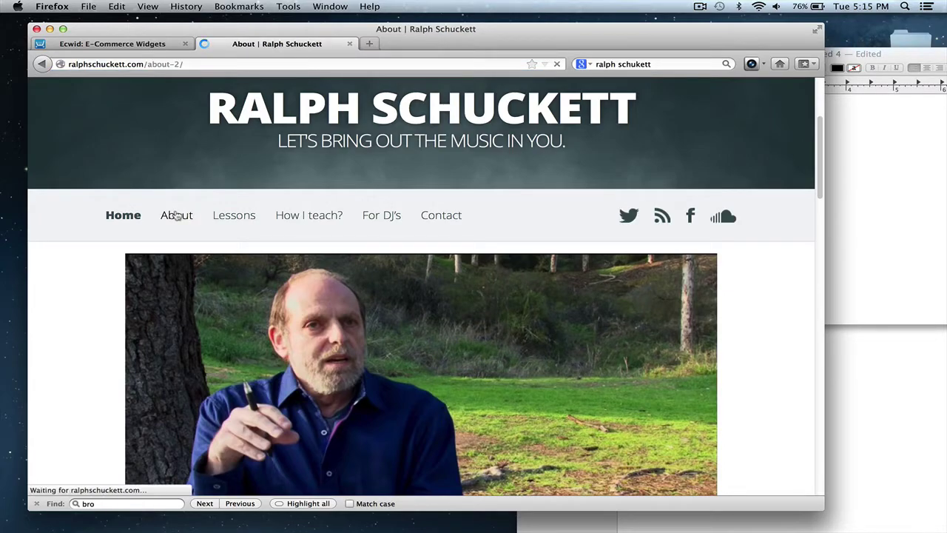
scroll(237, 328, down, 10)
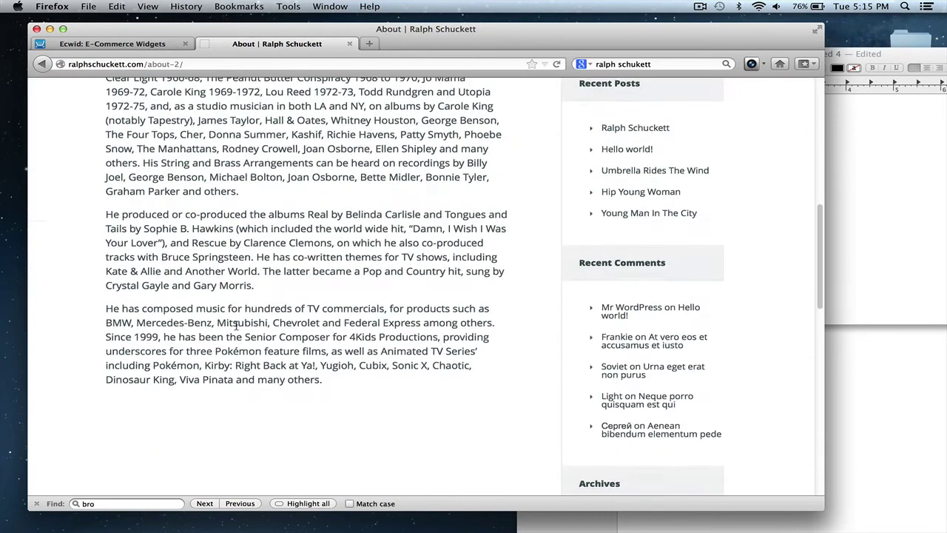
scroll(237, 323, up, 4)
scroll(235, 336, up, 6)
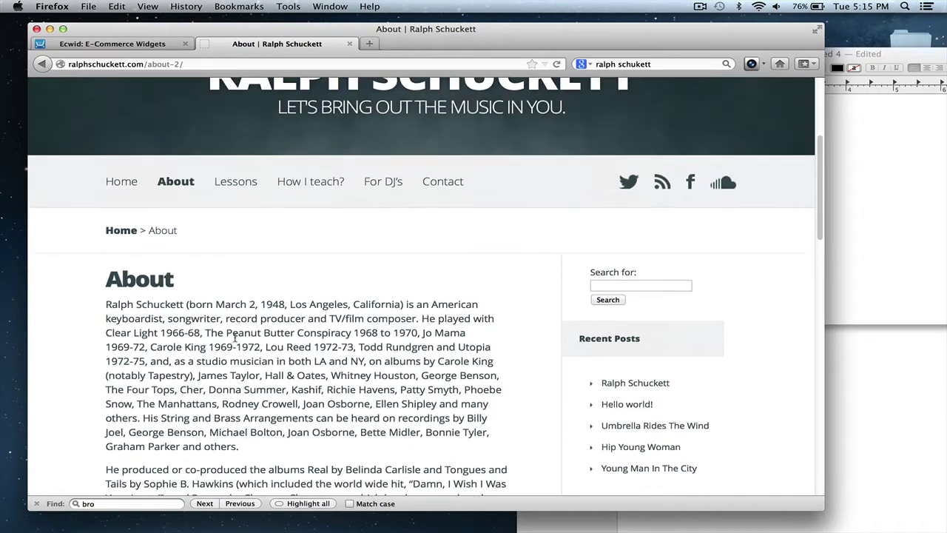
drag(106, 305, 340, 449)
scroll(383, 446, down, 2)
click(347, 408)
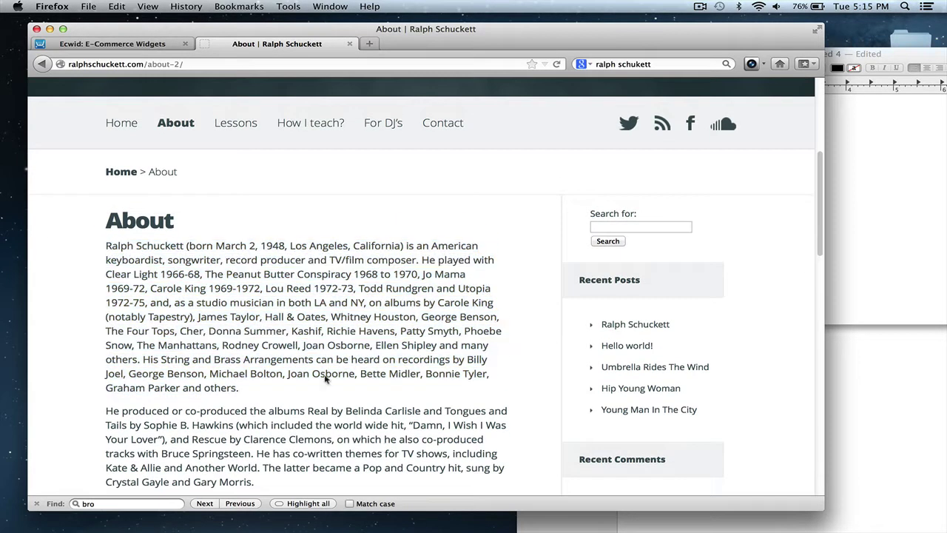
Open the Lessons page and scroll through it.
click(237, 126)
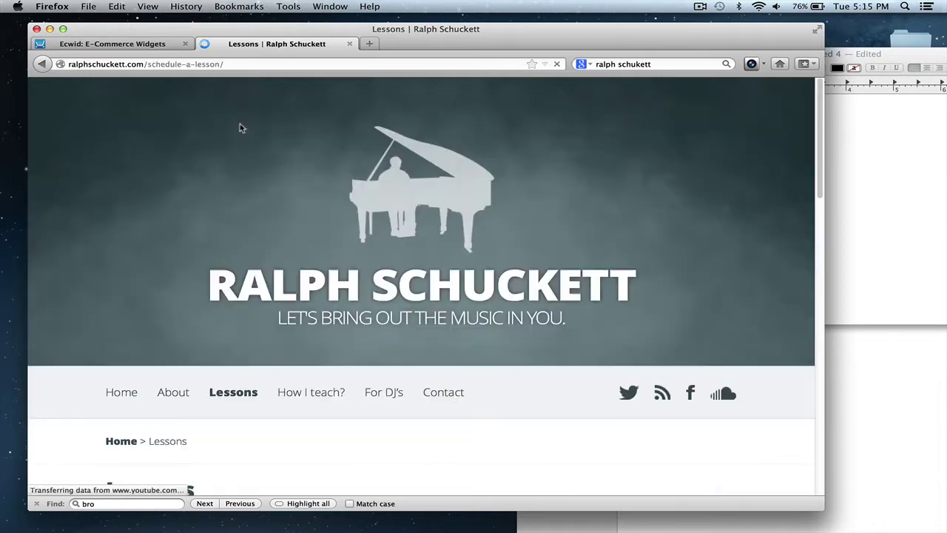
scroll(275, 363, down, 8)
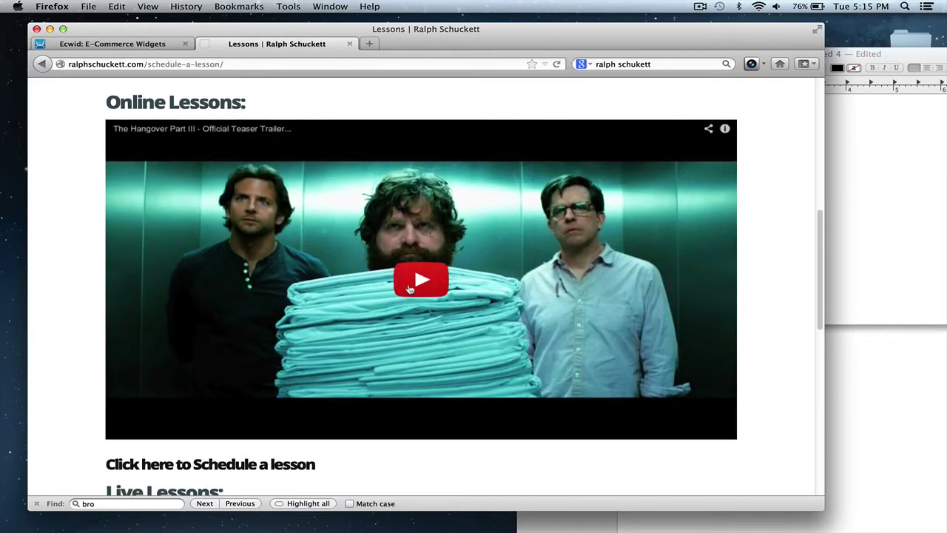
scroll(244, 237, down, 5)
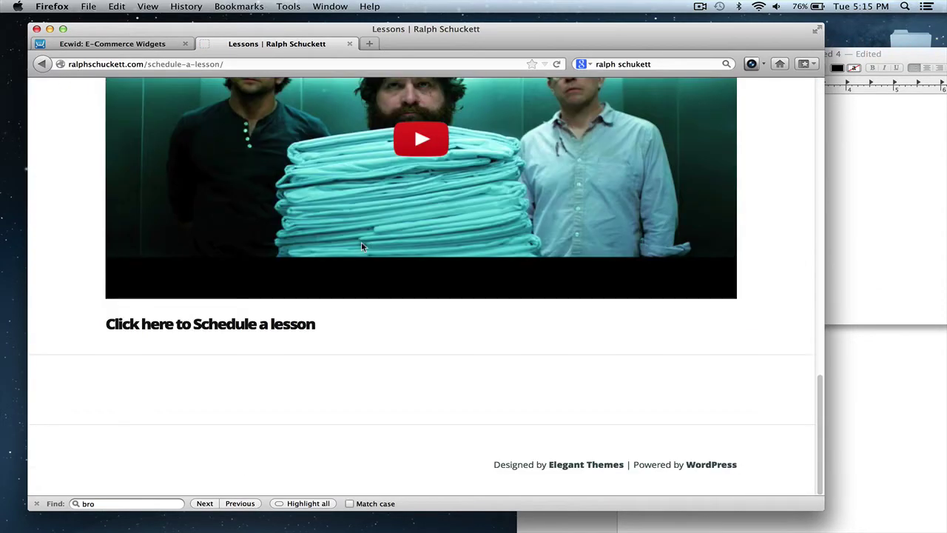
scroll(361, 246, up, 15)
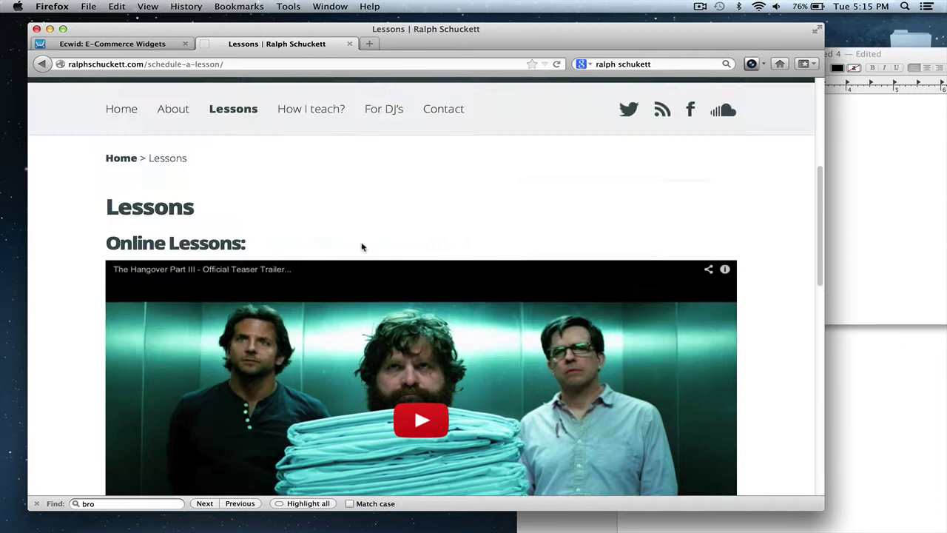
scroll(276, 293, down, 3)
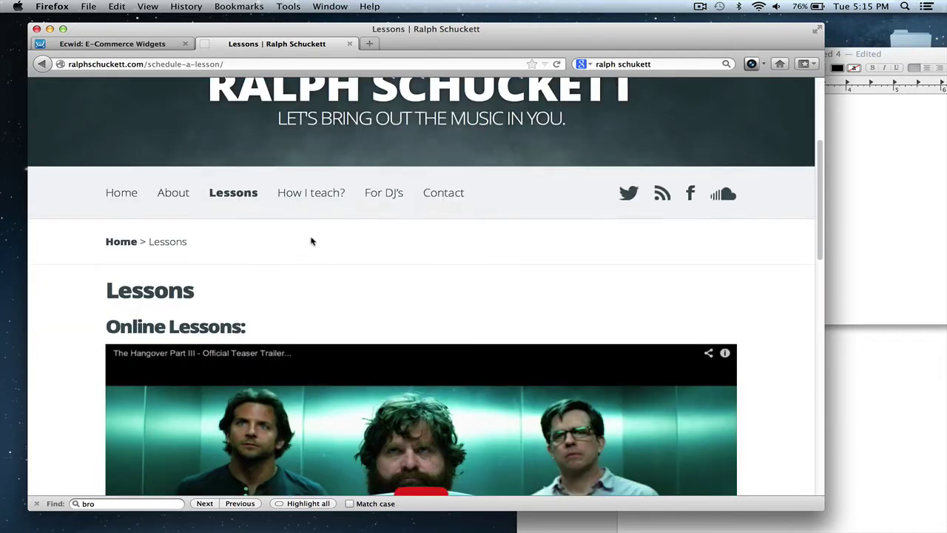
Open the How I teach? page and scroll through it.
click(315, 194)
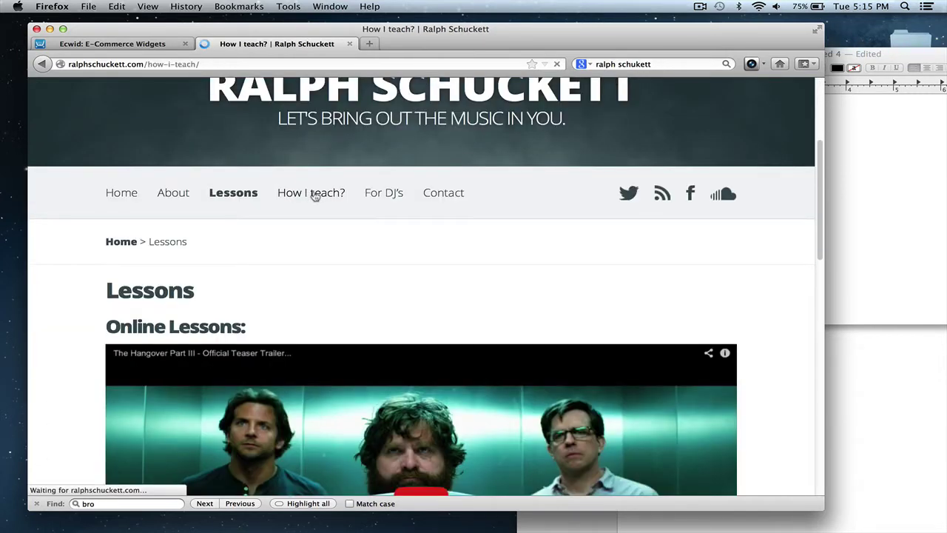
scroll(332, 357, down, 5)
scroll(332, 359, up, 10)
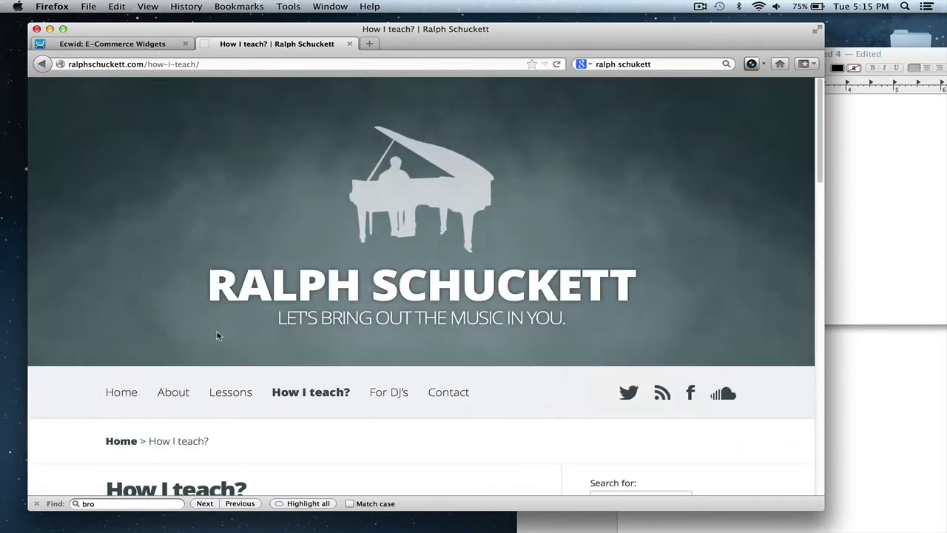
scroll(216, 332, down, 4)
scroll(216, 334, up, 3)
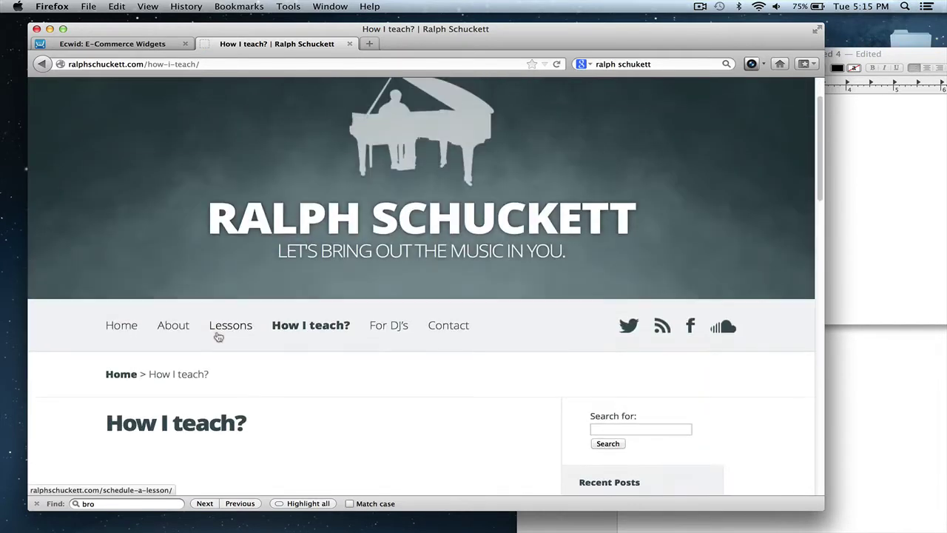
Return to the home page and look over its featured video.
click(127, 331)
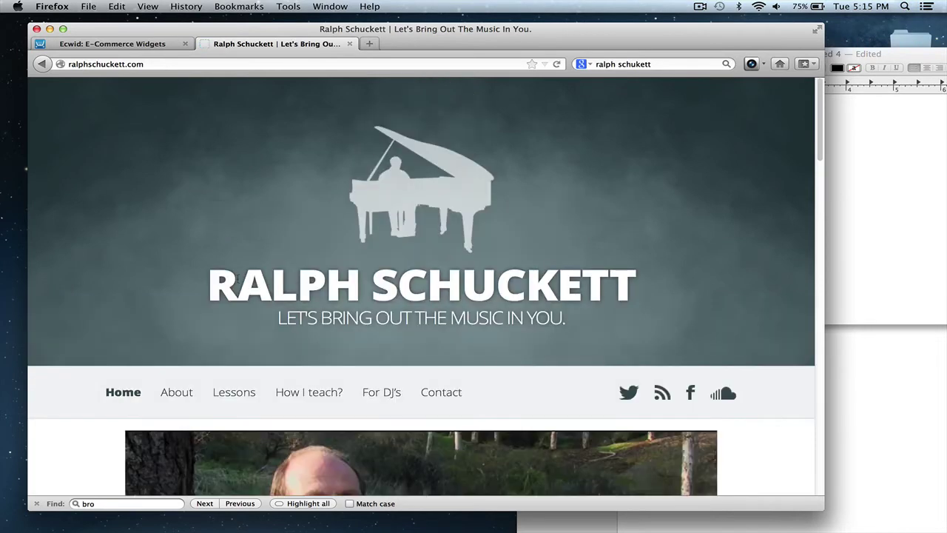
scroll(127, 331, down, 6)
scroll(128, 331, up, 6)
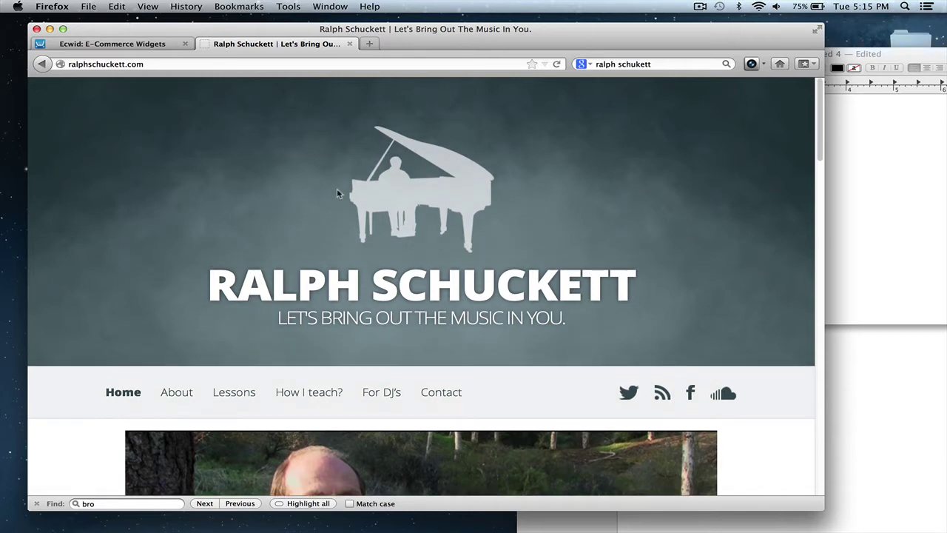
scroll(337, 194, down, 3)
scroll(337, 194, up, 2)
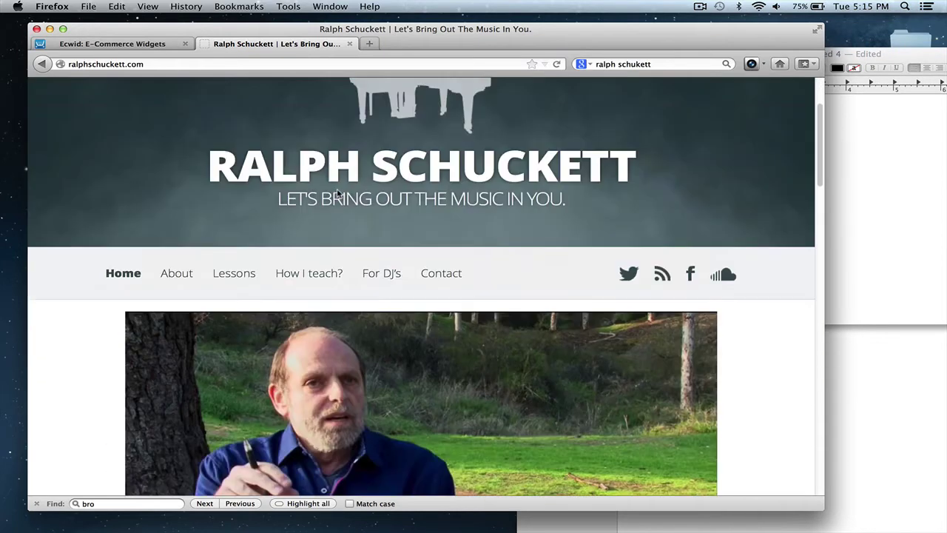
scroll(337, 194, down, 4)
scroll(337, 194, down, 10)
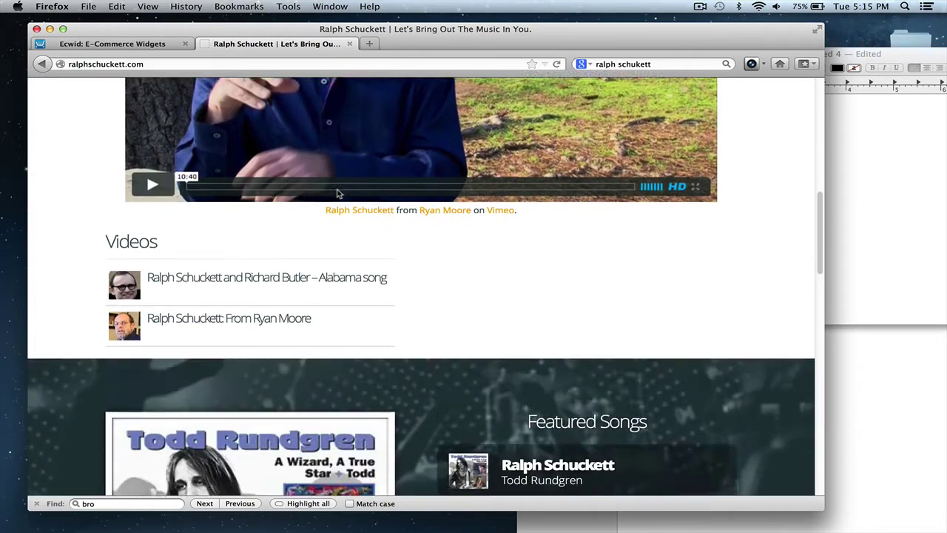
scroll(338, 191, up, 15)
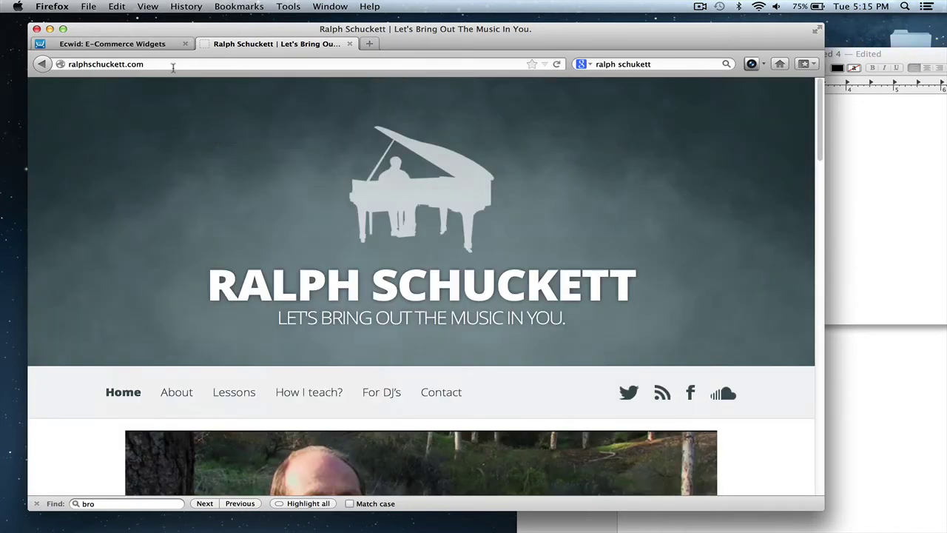
Go to ralphschuckett.com/wp-admin to reach the WordPress login page.
click(173, 66)
click(181, 64)
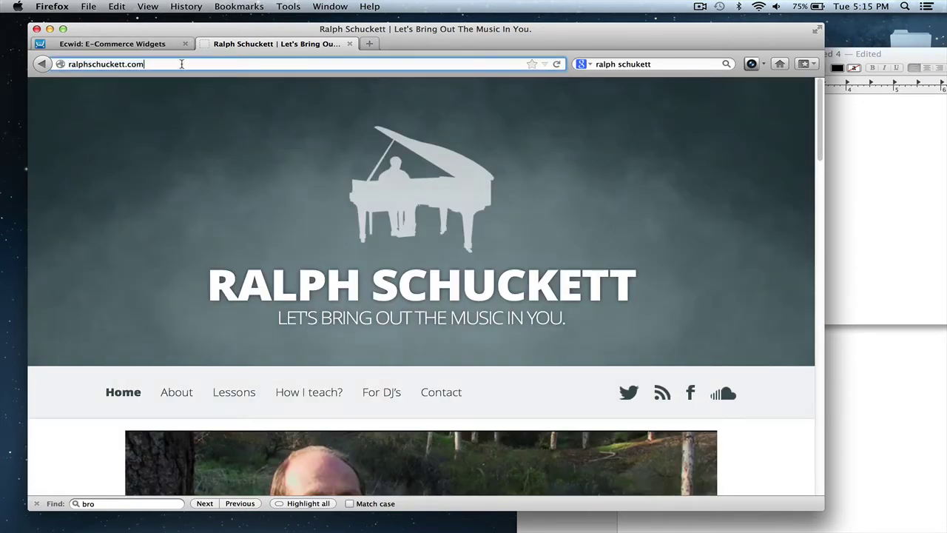
text(/wp-admin)
key(Return)
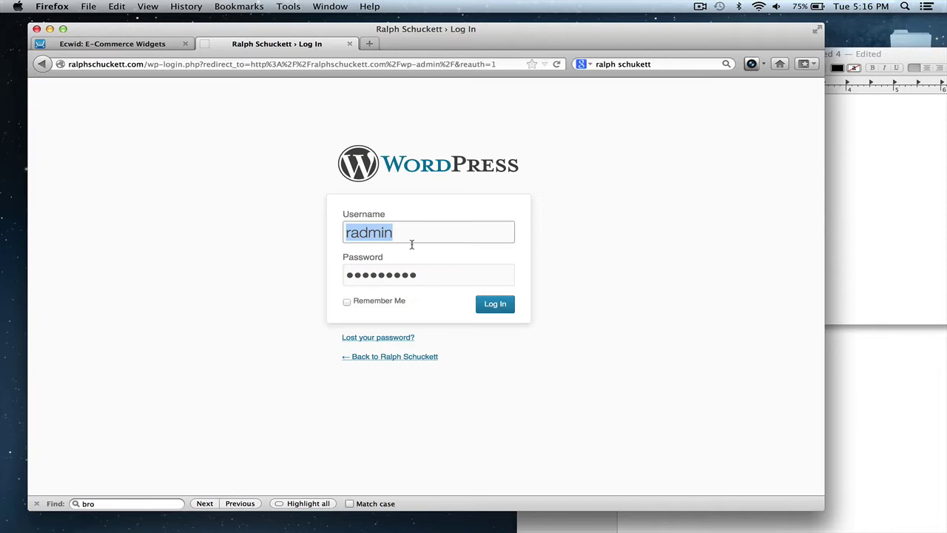
Log in with the prefilled credentials and view the Dashboard with its 23 posts and 4 pages.
click(495, 304)
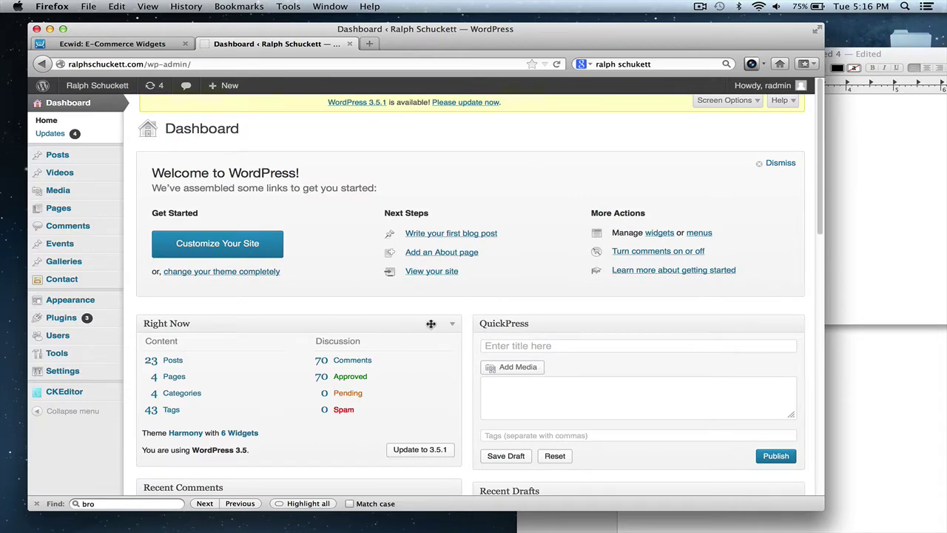
scroll(421, 326, down, 5)
scroll(421, 326, up, 5)
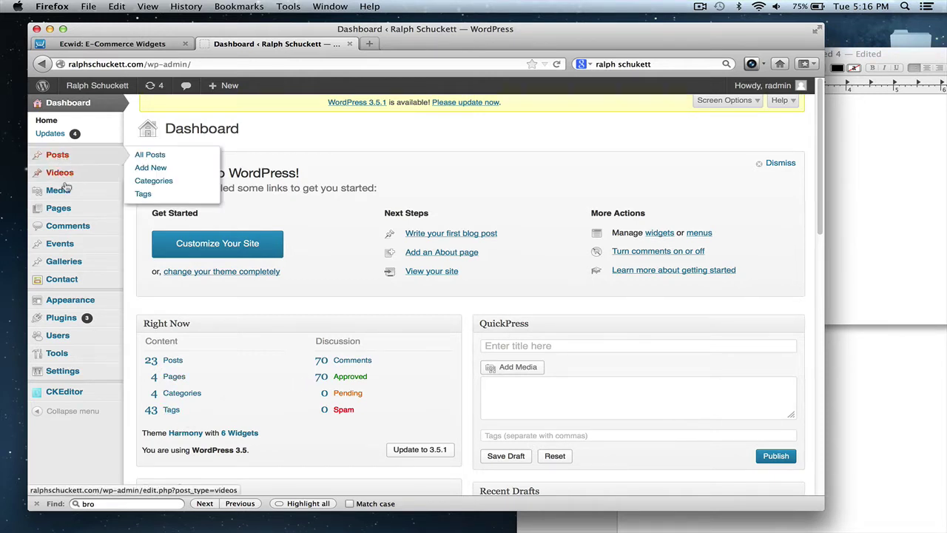
mouse_move(66, 213)
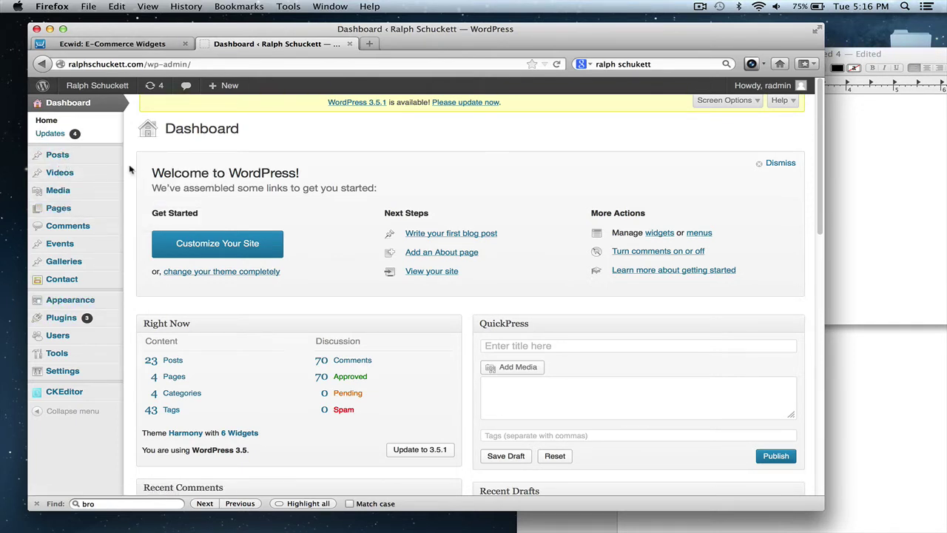
From the Posts list, open the Ralph Schuckett audio post in the editor.
click(62, 159)
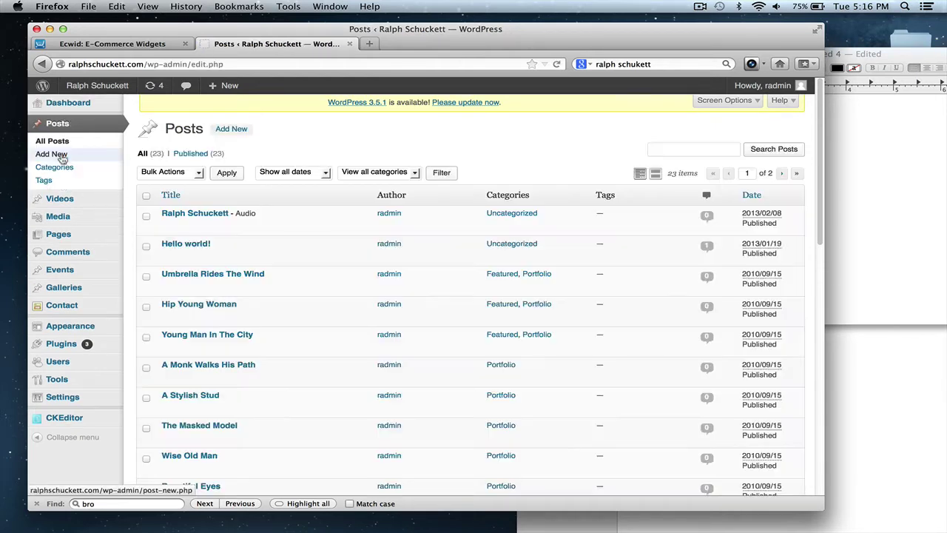
click(197, 214)
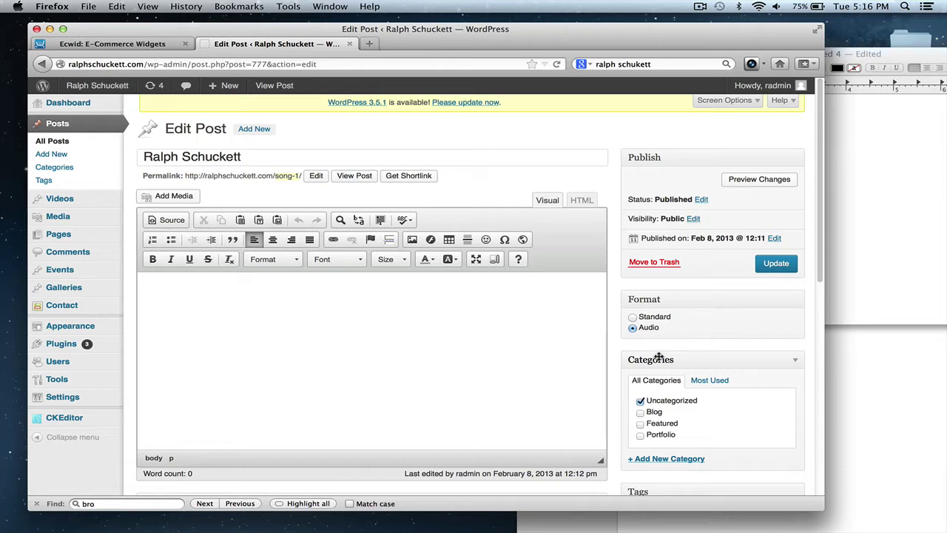
scroll(659, 357, down, 3)
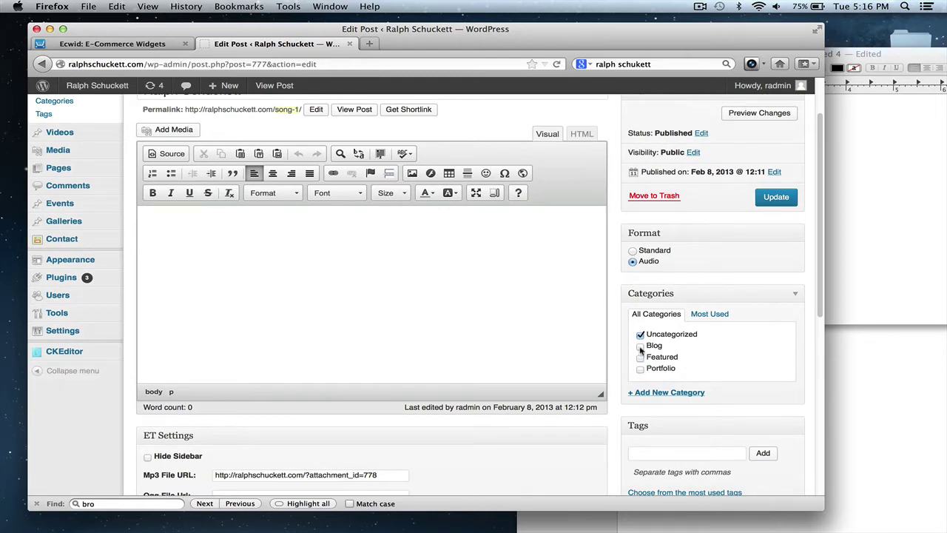
scroll(641, 356, down, 3)
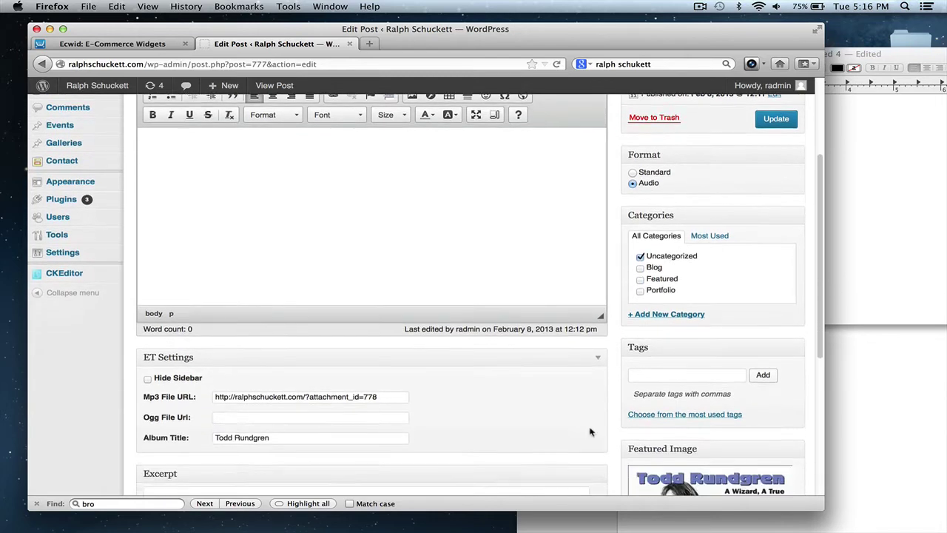
scroll(592, 431, up, 5)
scroll(592, 432, up, 2)
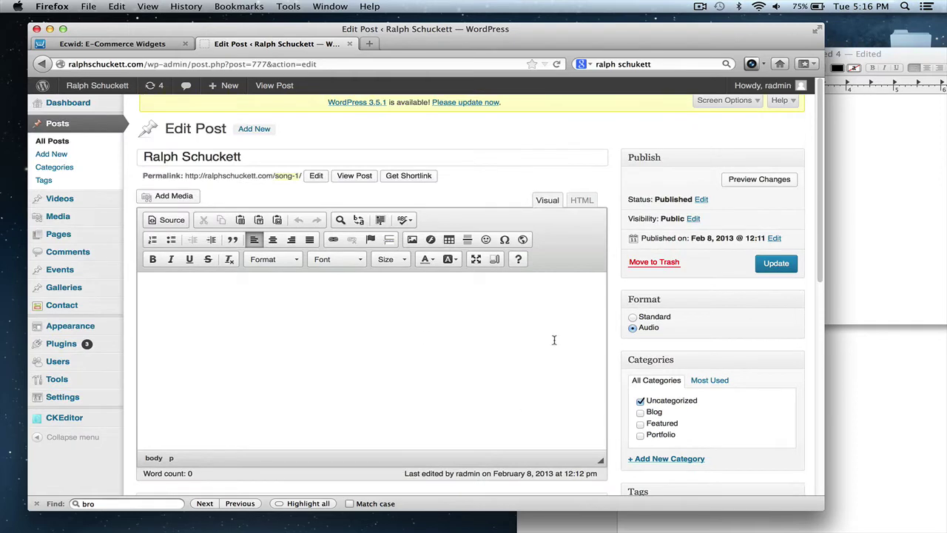
scroll(302, 239, down, 4)
scroll(303, 239, up, 4)
scroll(642, 296, down, 5)
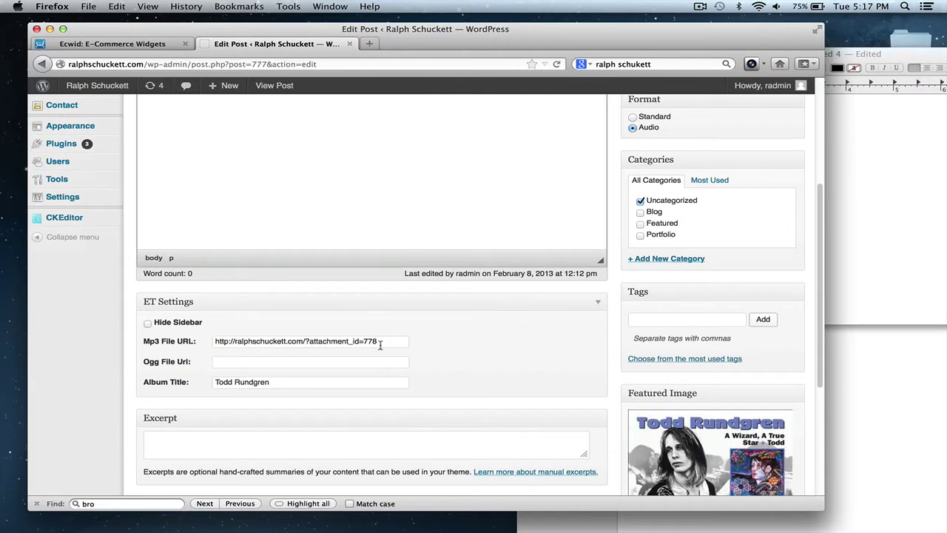
drag(380, 343, 211, 343)
scroll(212, 343, down, 5)
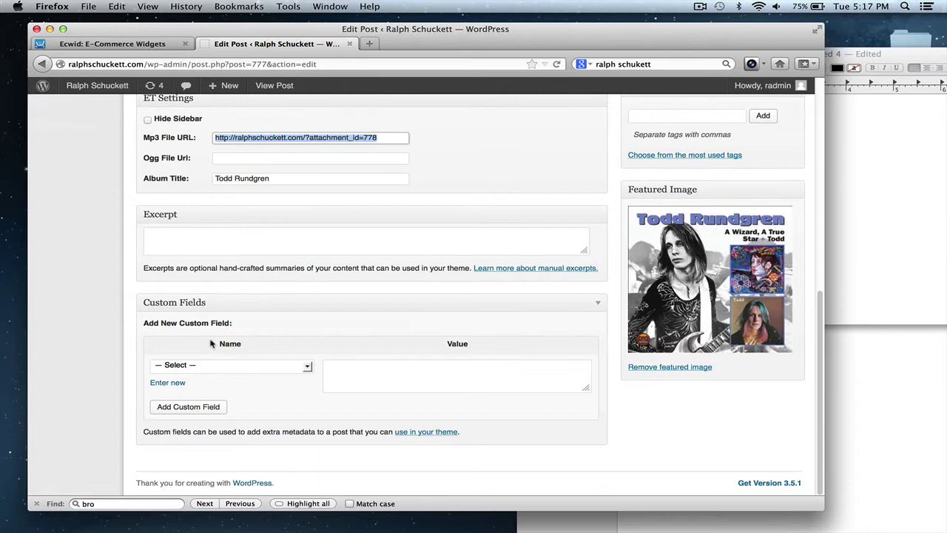
scroll(477, 287, up, 1)
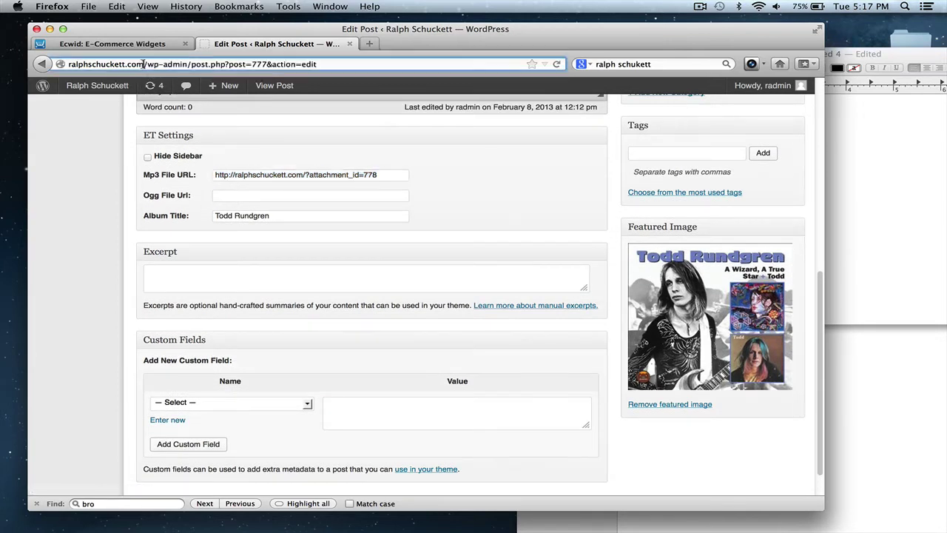
Load ralphschuckett.com in a new tab and scroll to its Featured Songs player.
key(super+t)
text(ralphschuckett.com)
key(Return)
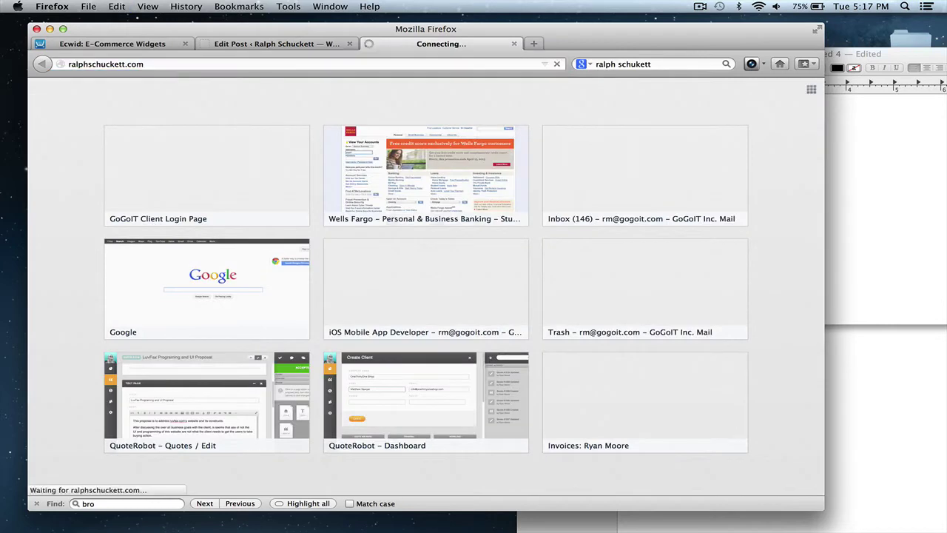
scroll(363, 252, down, 15)
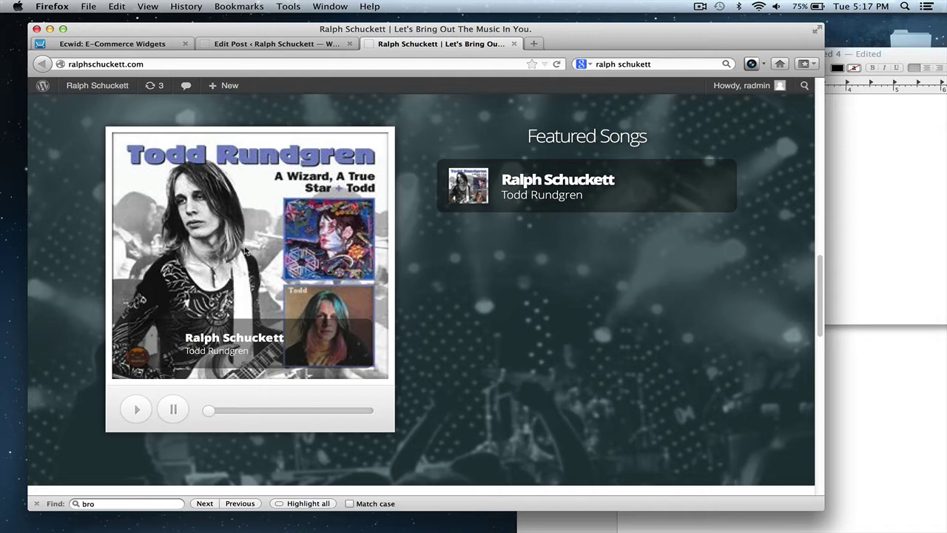
scroll(245, 253, up, 3)
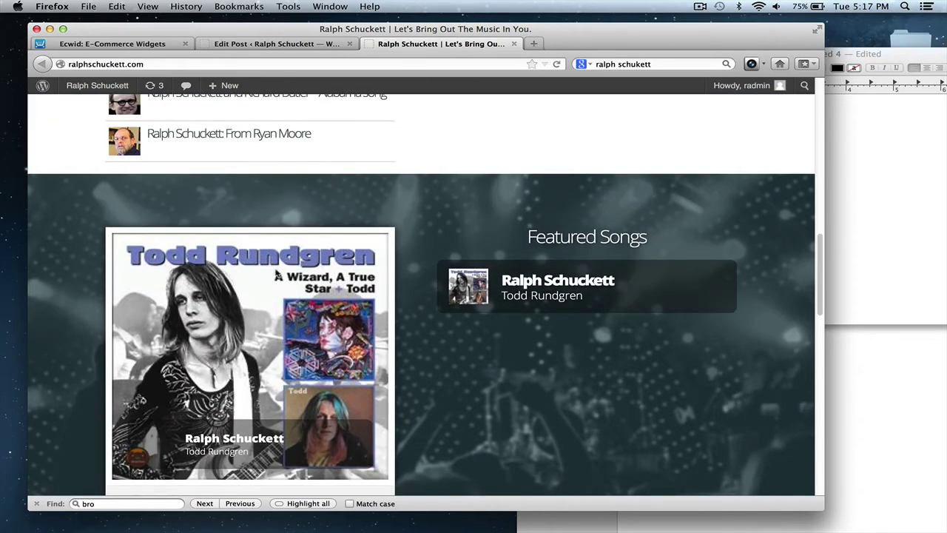
scroll(420, 162, down, 3)
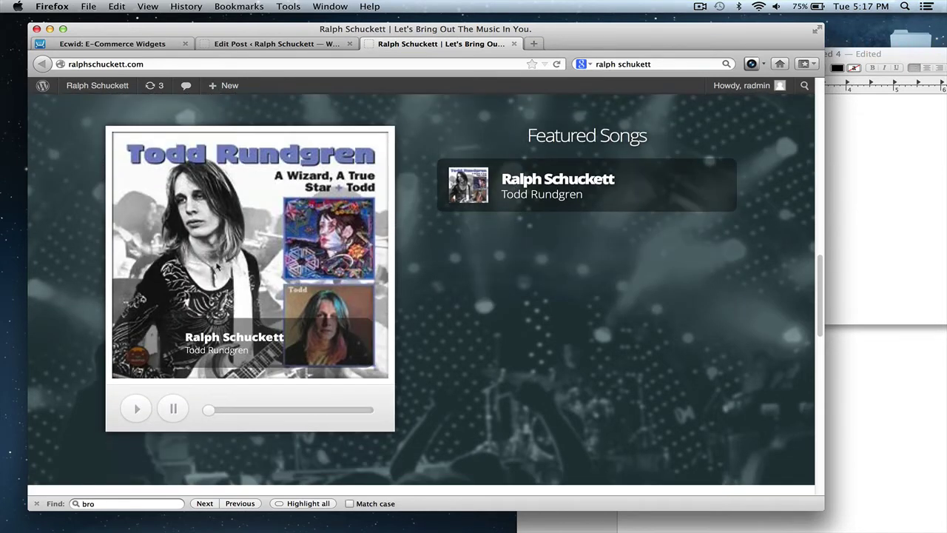
scroll(217, 265, up, 15)
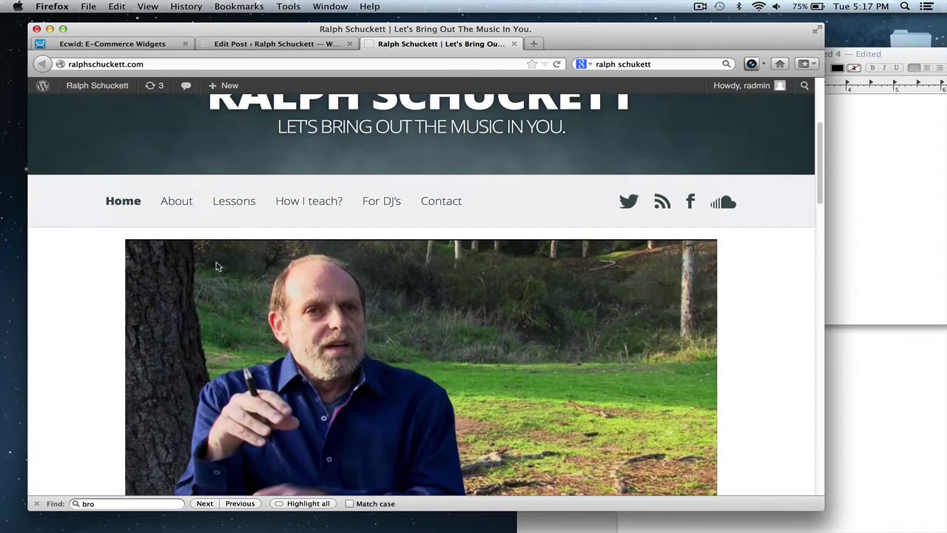
Go to the live About page and open it in the Edit Page screen.
right_click(216, 266)
click(169, 204)
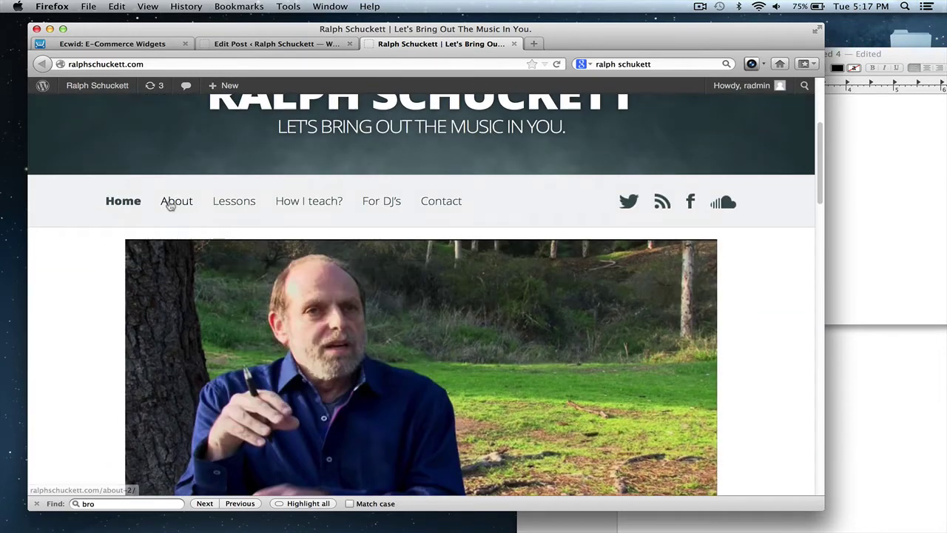
click(174, 203)
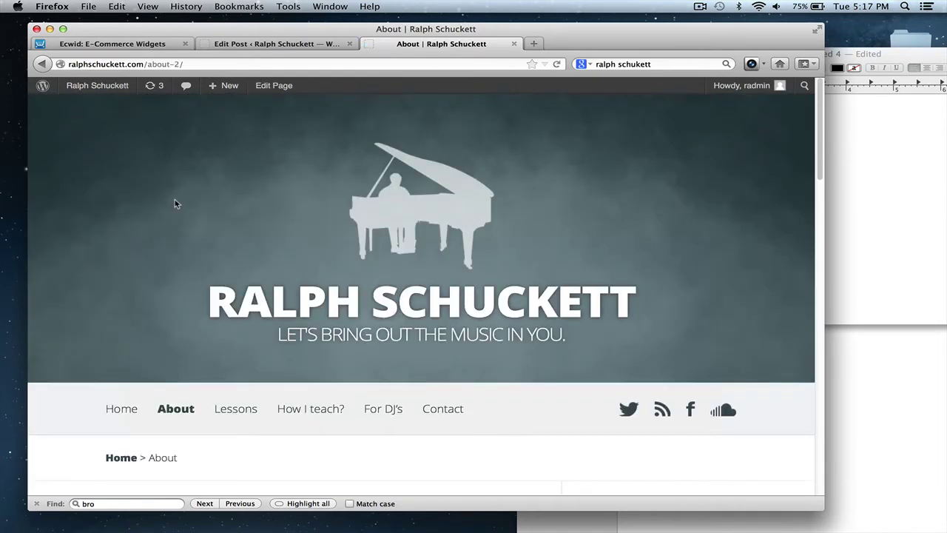
click(270, 89)
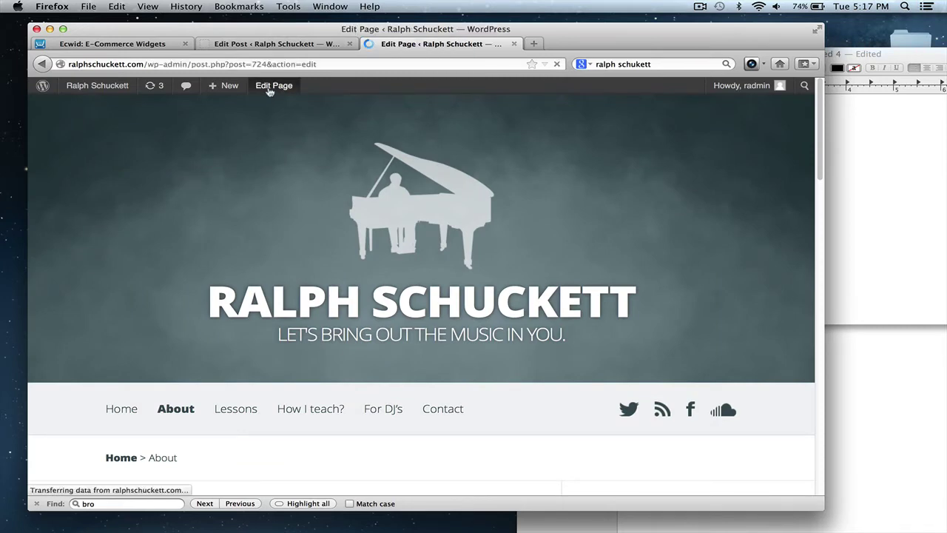
scroll(347, 397, down, 2)
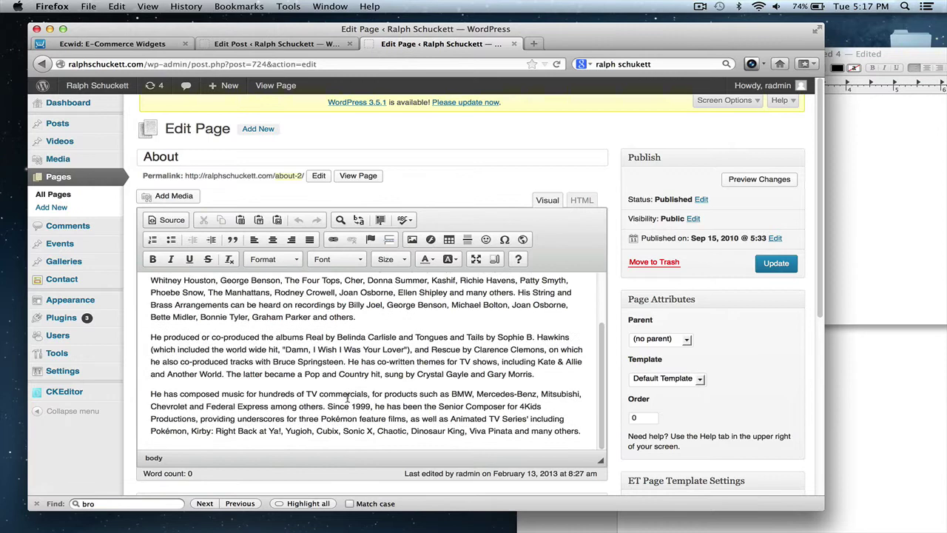
scroll(399, 362, up, 2)
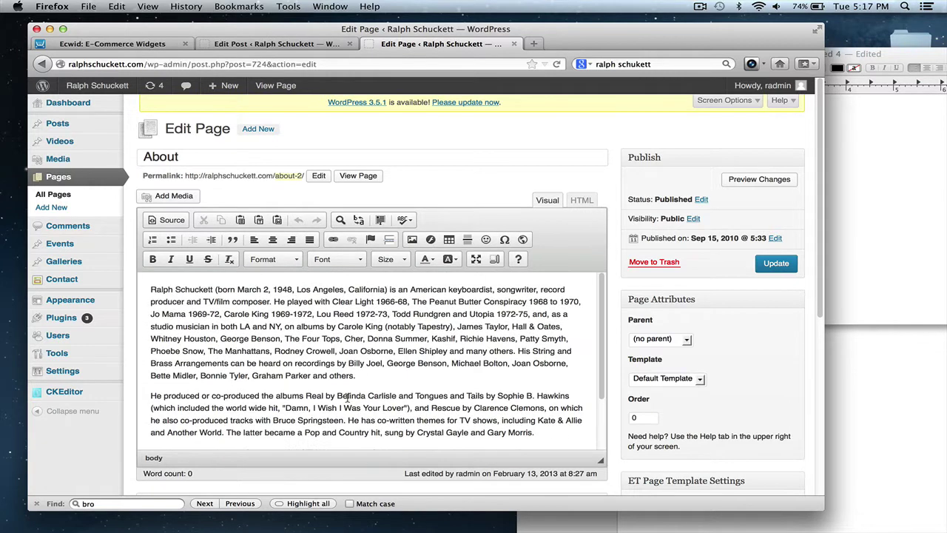
In the Ralph Schuckett Edit Post tab, select the Mp3 File URL and clear stray body text.
click(280, 46)
scroll(573, 323, down, 1)
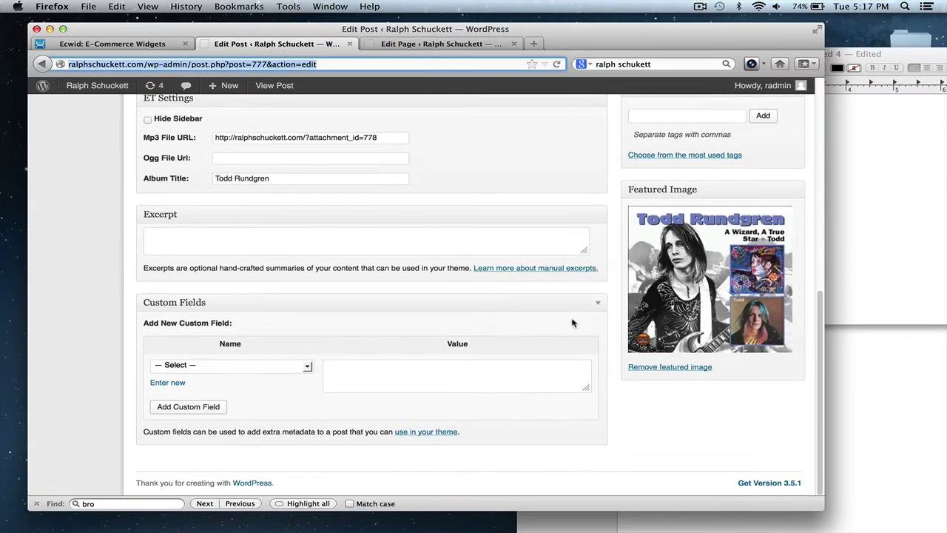
scroll(572, 323, up, 10)
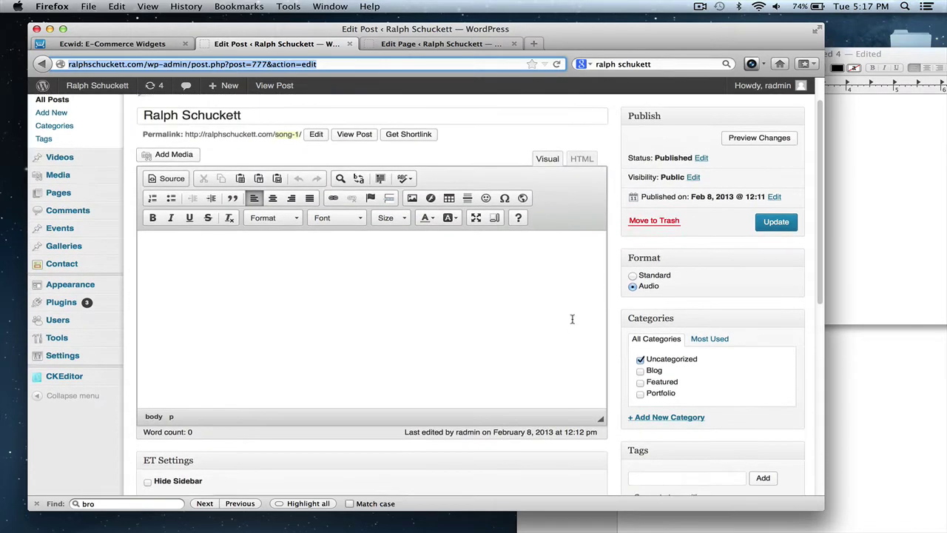
scroll(572, 319, down, 3)
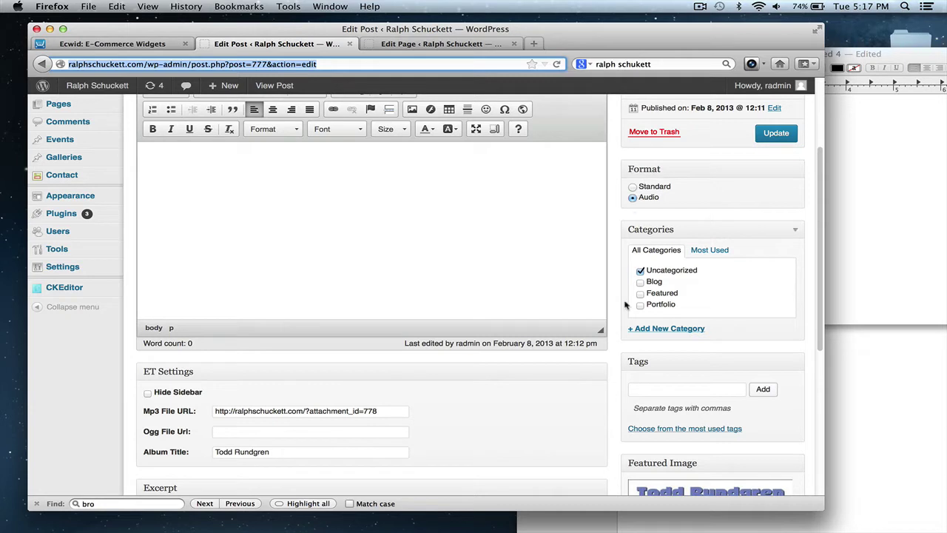
scroll(625, 305, down, 2)
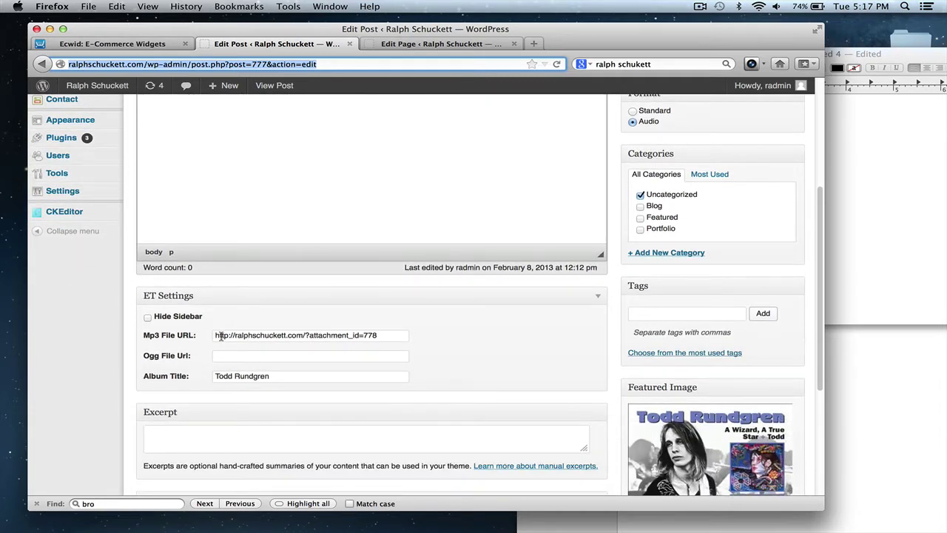
drag(220, 337, 403, 342)
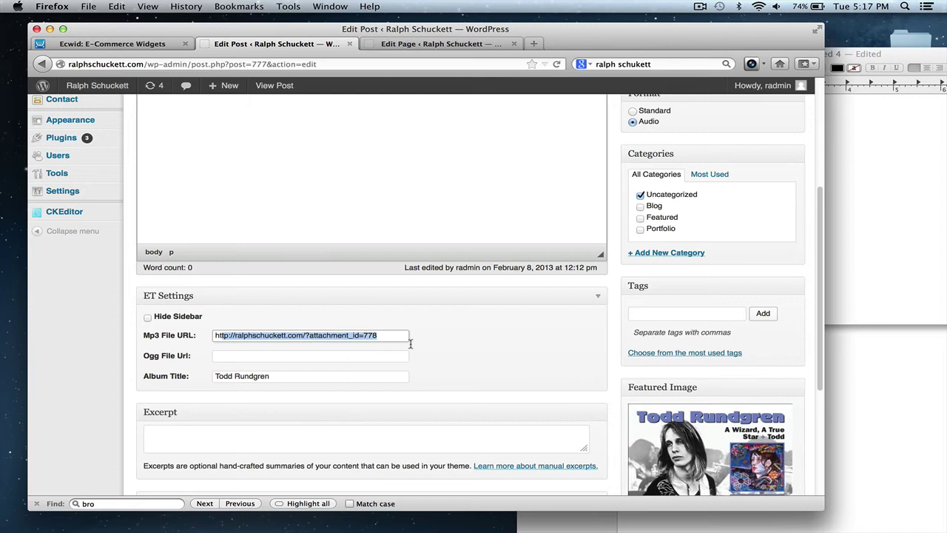
scroll(516, 355, down, 5)
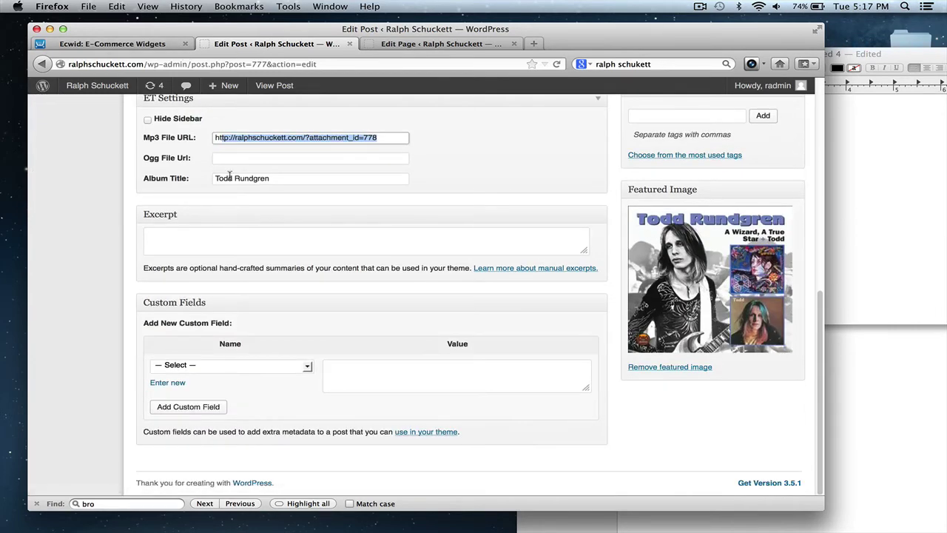
scroll(229, 176, up, 10)
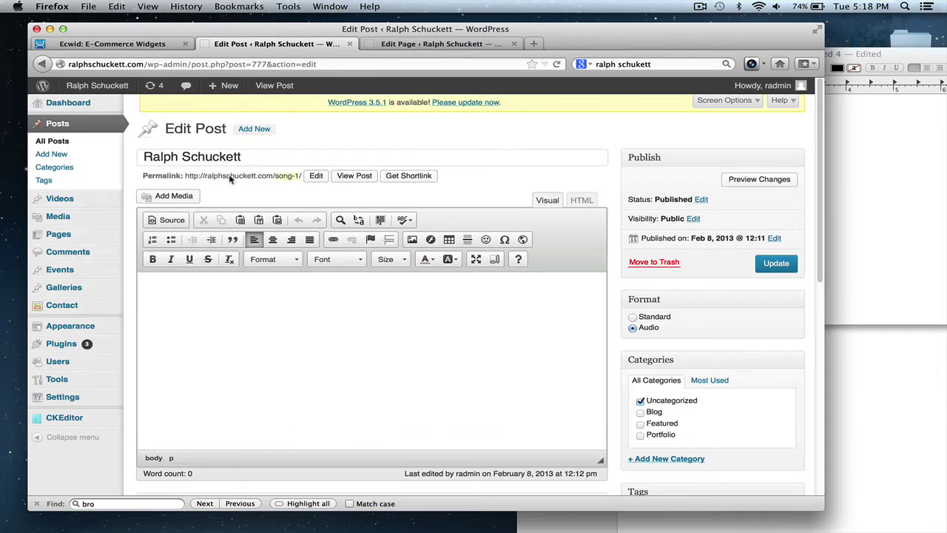
text(sdsada)
key(super+a)
key(BackSpace)
View the published Ralph Schuckett post at /song-1/, then go back to the home page.
click(353, 181)
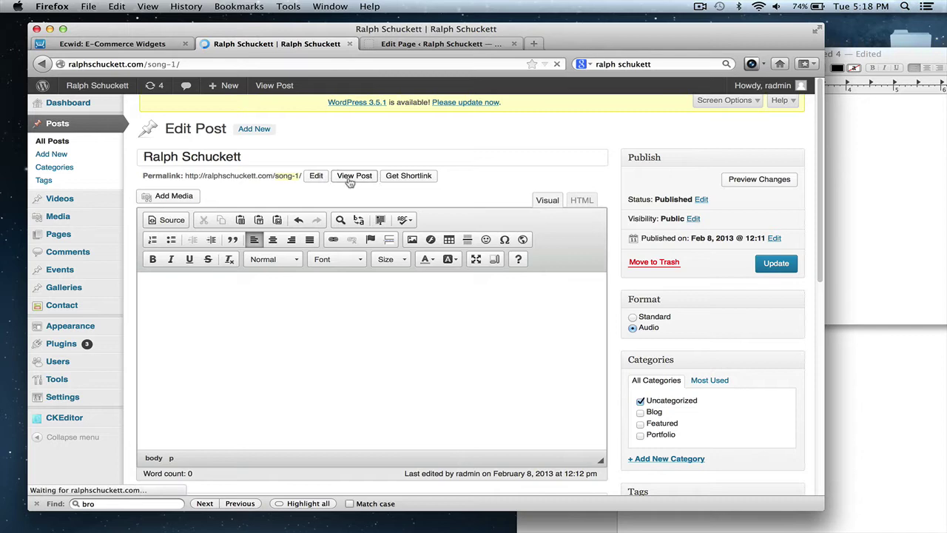
scroll(391, 273, down, 10)
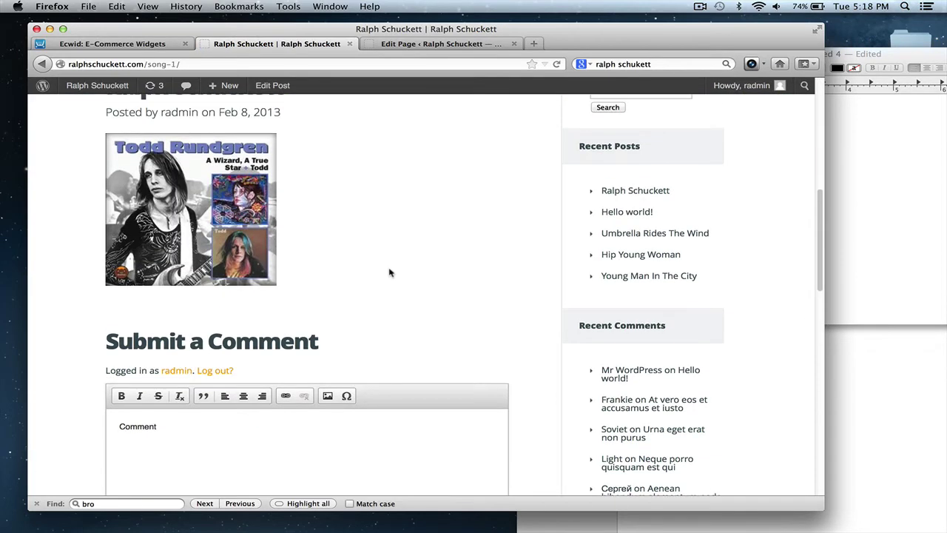
scroll(289, 222, up, 3)
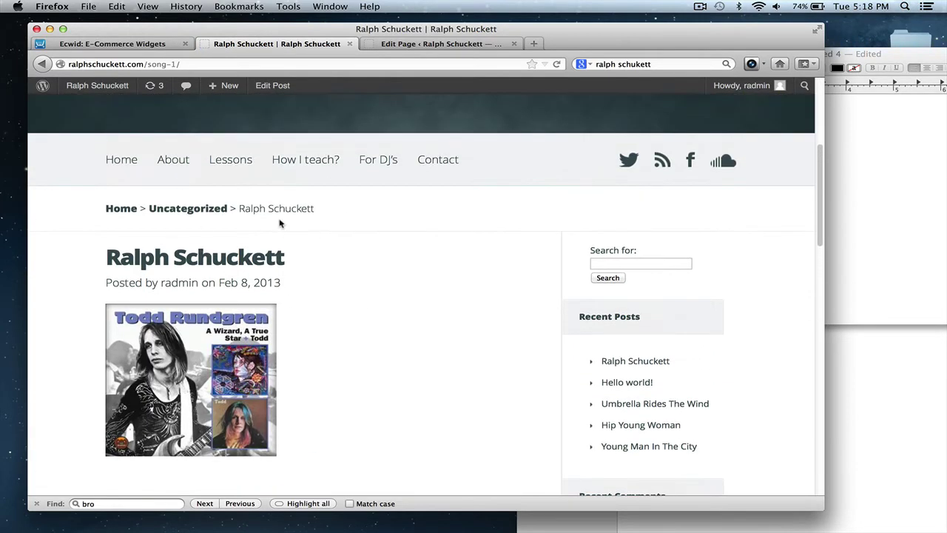
scroll(244, 226, up, 4)
click(121, 407)
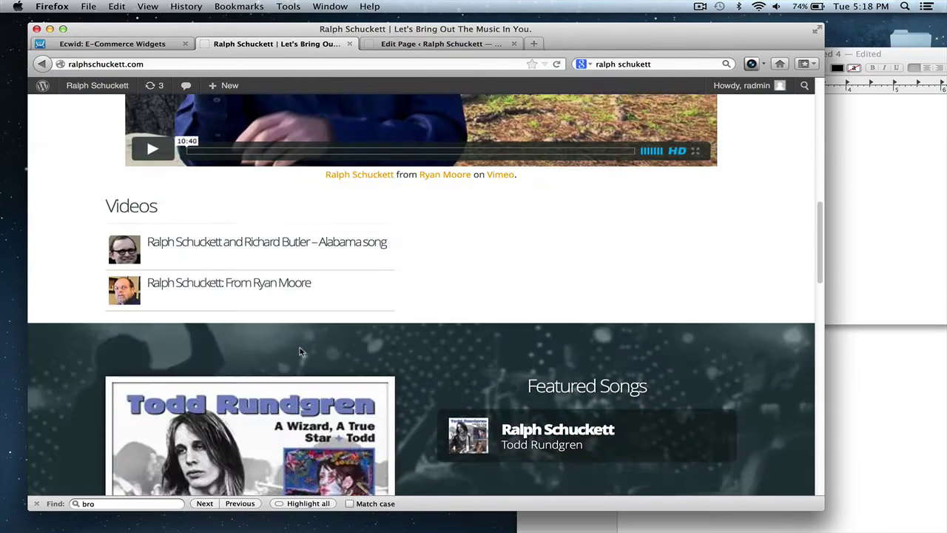
scroll(299, 351, down, 2)
scroll(394, 305, up, 15)
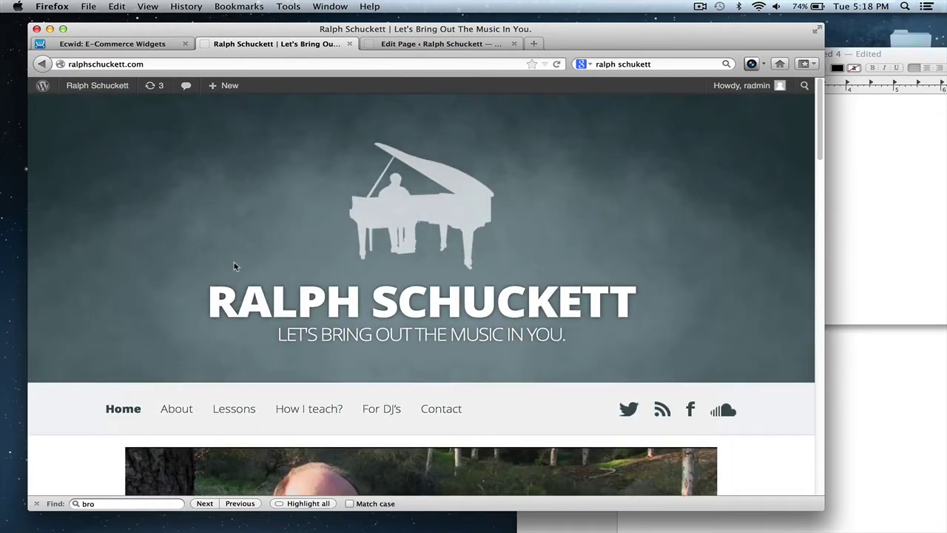
scroll(248, 276, down, 2)
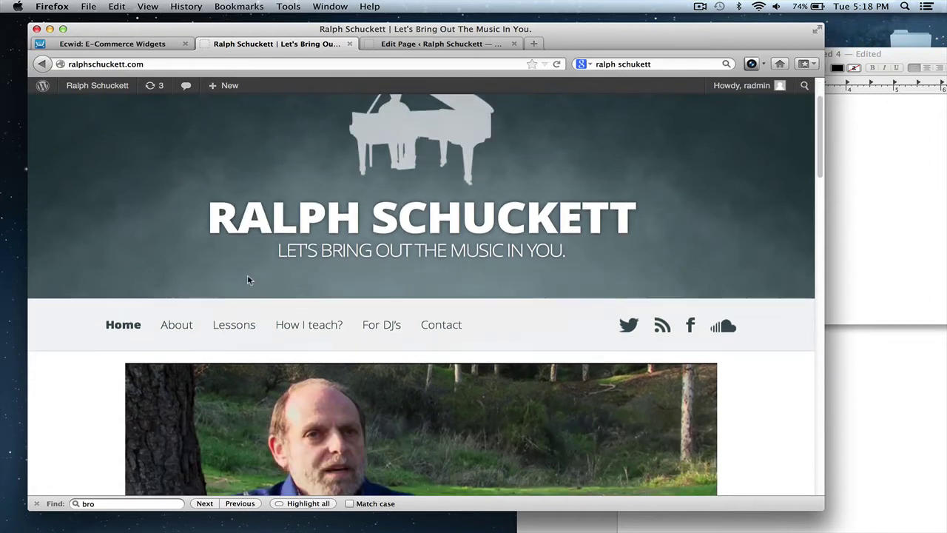
Open the About page via Edit Page and place the cursor at the bio's start.
click(183, 330)
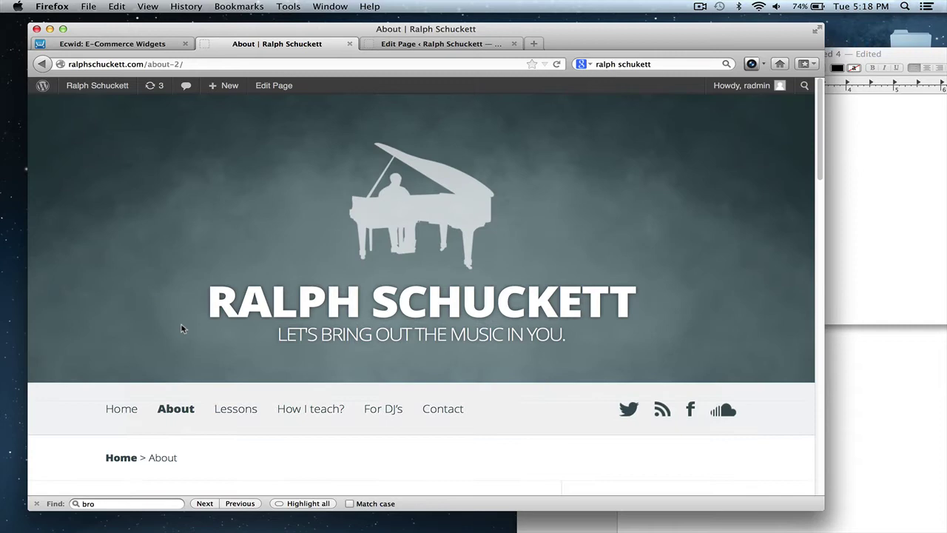
click(275, 87)
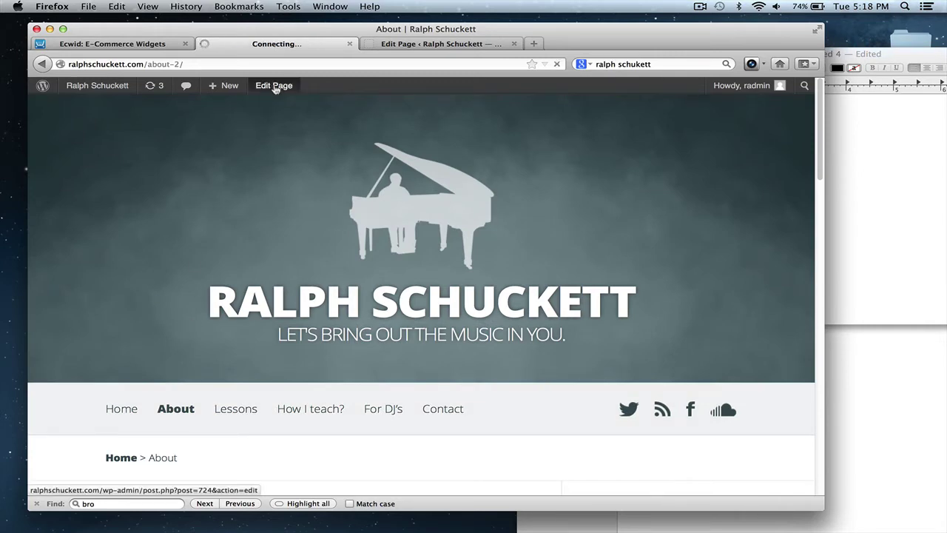
scroll(321, 359, down, 3)
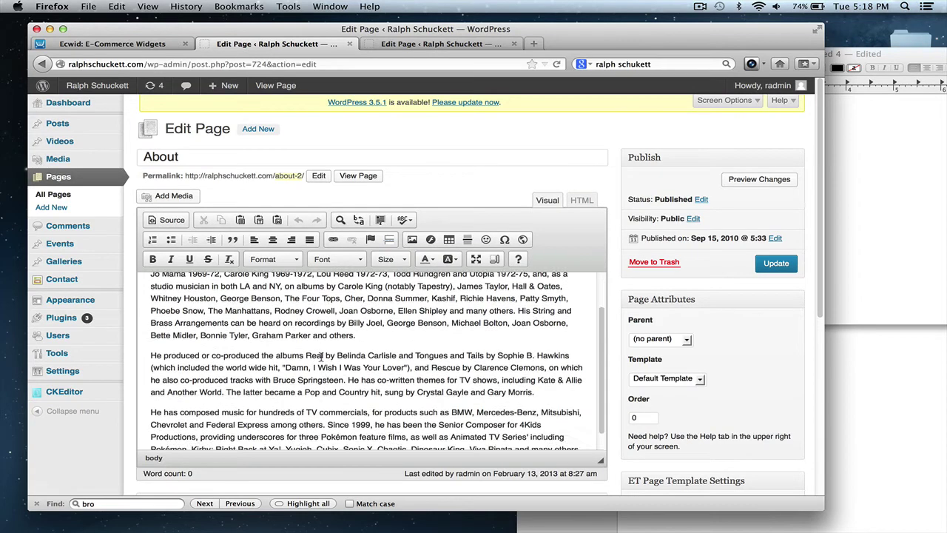
scroll(322, 360, up, 5)
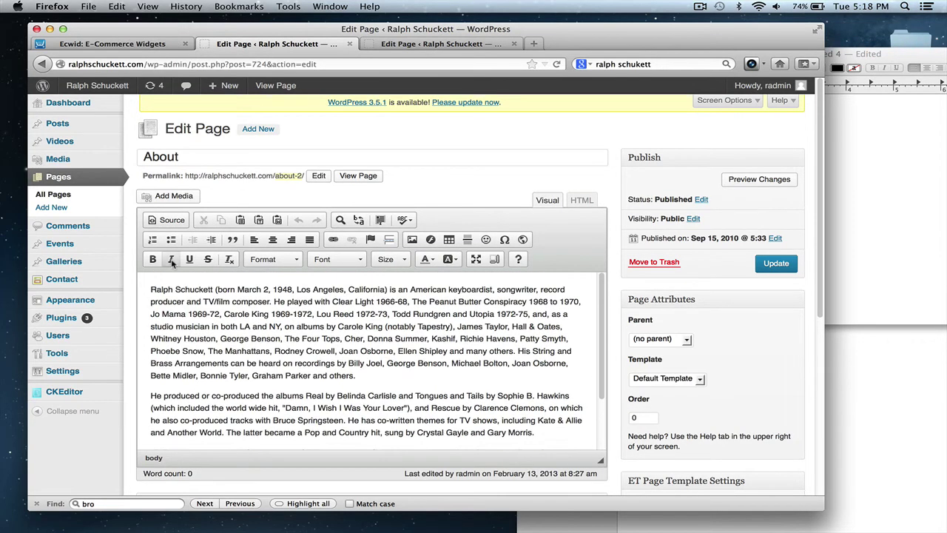
click(147, 289)
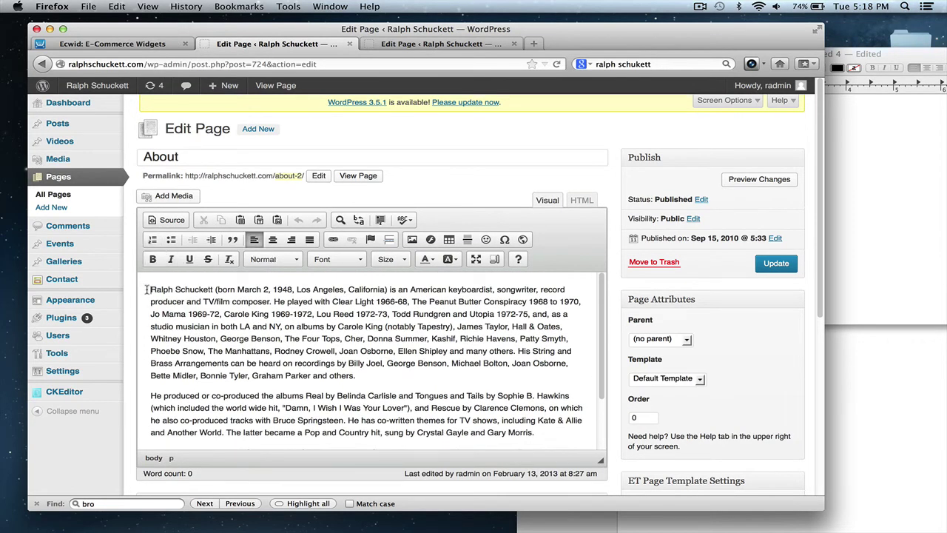
Insert IMG_4509_edited.jpg, the blue-shirt portrait, from the Media Library at the bio's start.
click(188, 196)
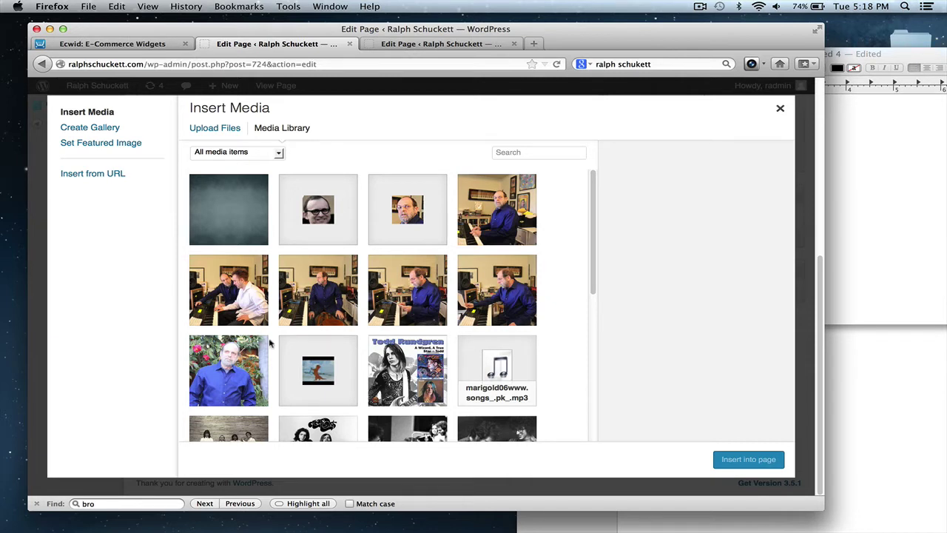
click(219, 367)
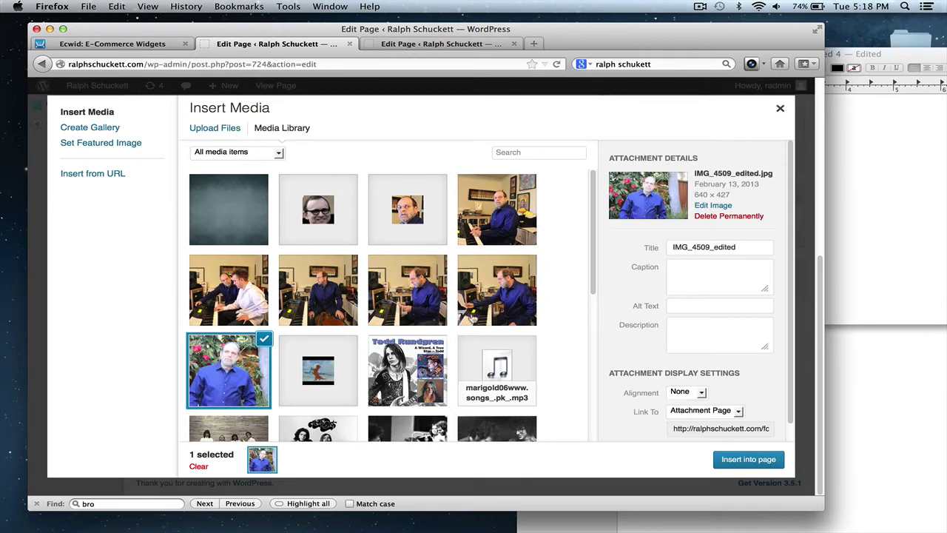
scroll(473, 318, down, 2)
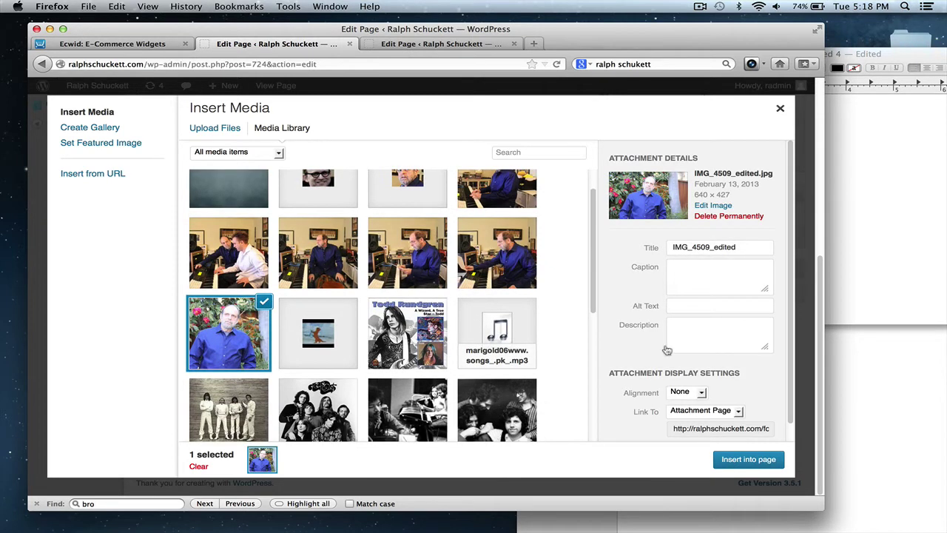
click(753, 468)
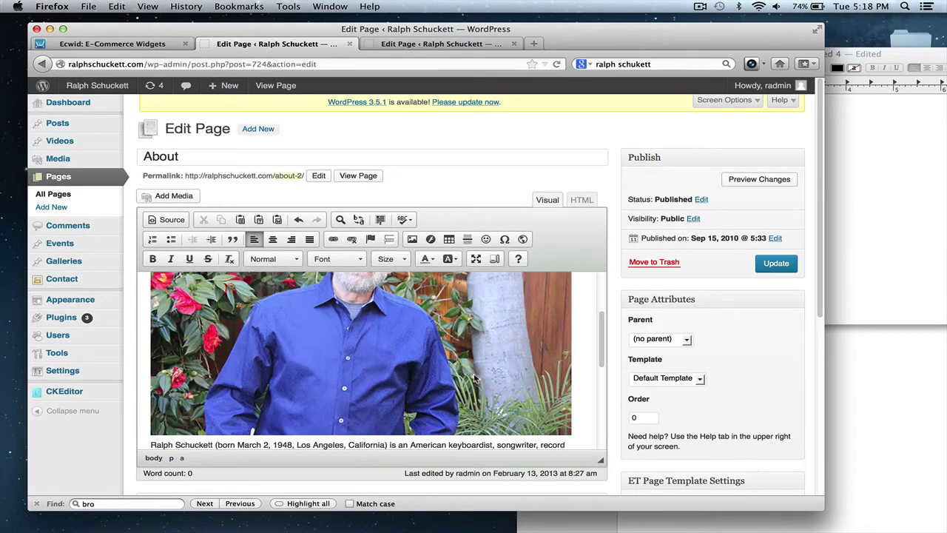
Shrink the About portrait to roughly 243×162 px so the bio wraps beside it, then open its settings.
click(476, 379)
scroll(296, 388, up, 3)
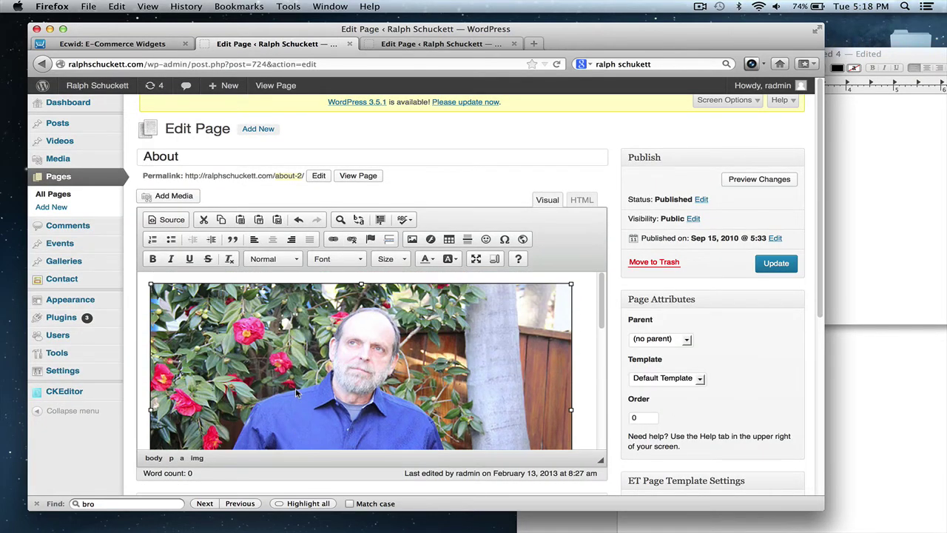
scroll(296, 387, down, 5)
scroll(295, 388, up, 5)
scroll(297, 388, down, 3)
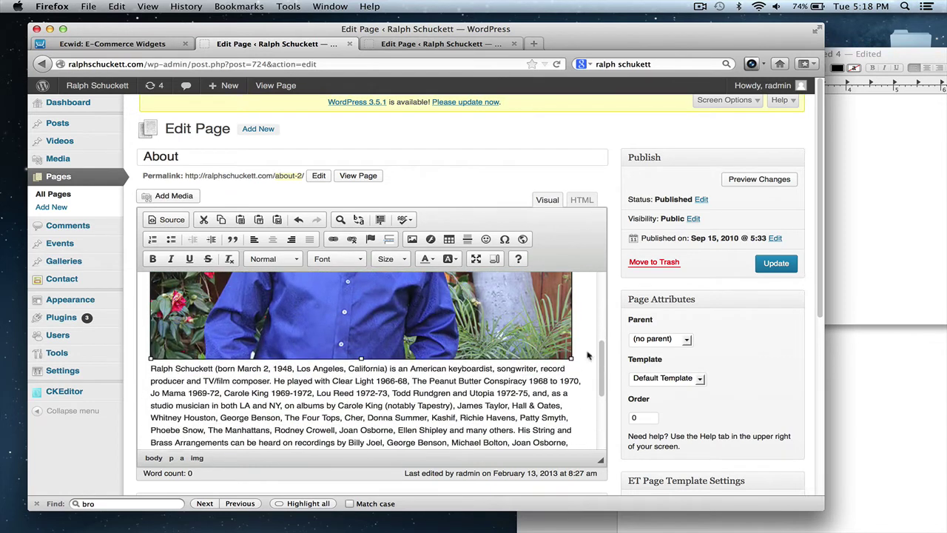
drag(570, 360, 457, 355)
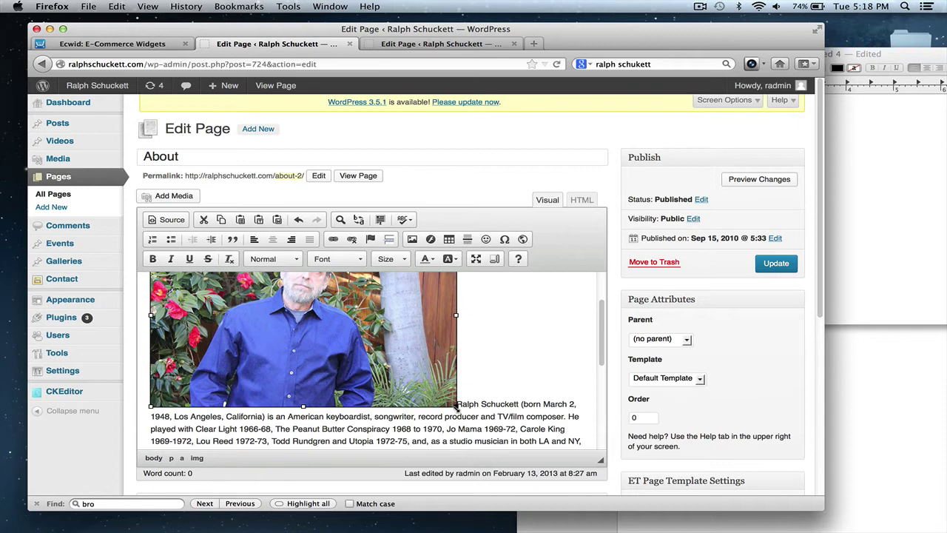
drag(456, 406, 315, 319)
scroll(316, 319, up, 1)
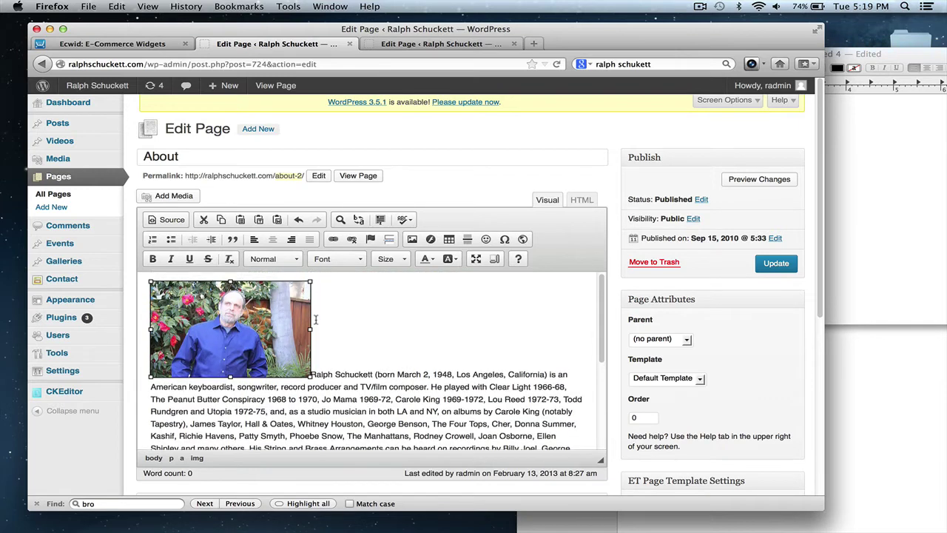
double_click(248, 331)
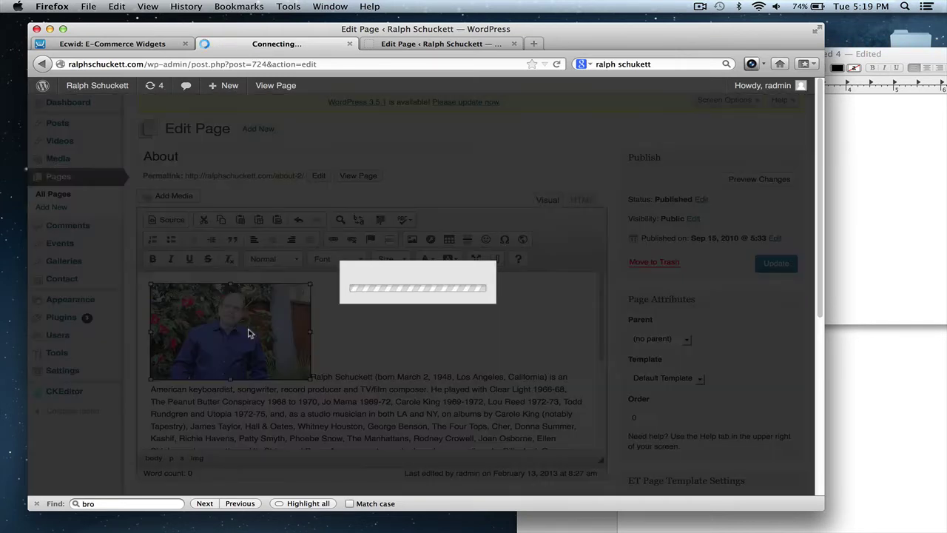
Set the portrait to 100% size and Left alignment after previewing the other alignments.
click(274, 243)
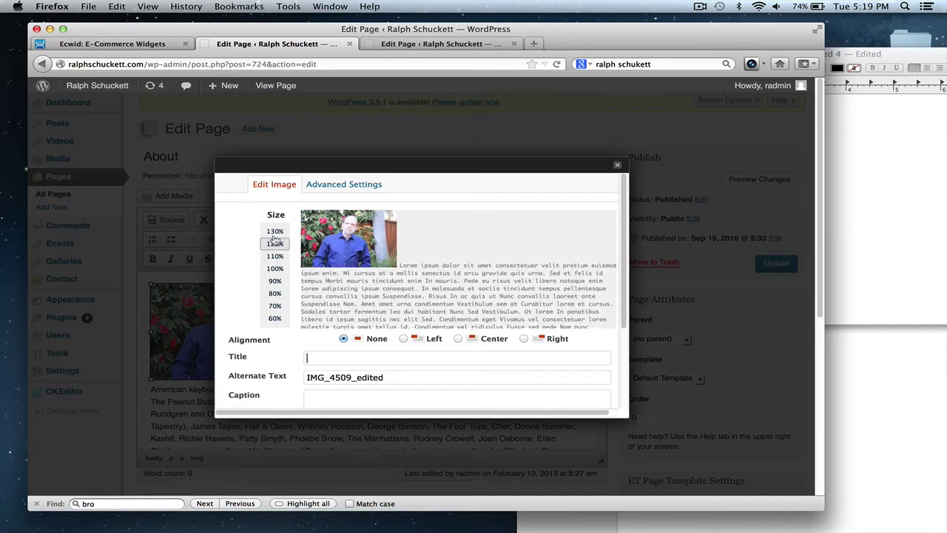
click(275, 293)
click(268, 282)
click(275, 268)
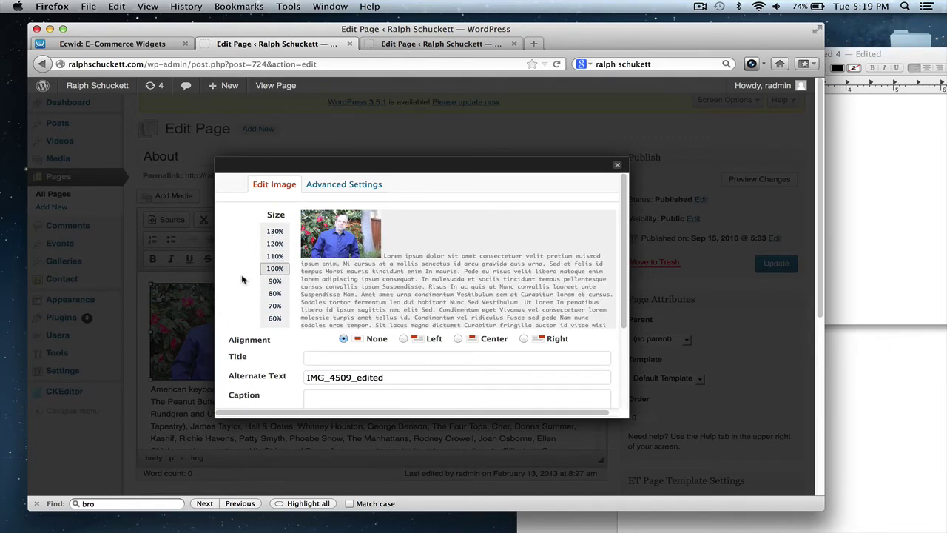
click(403, 339)
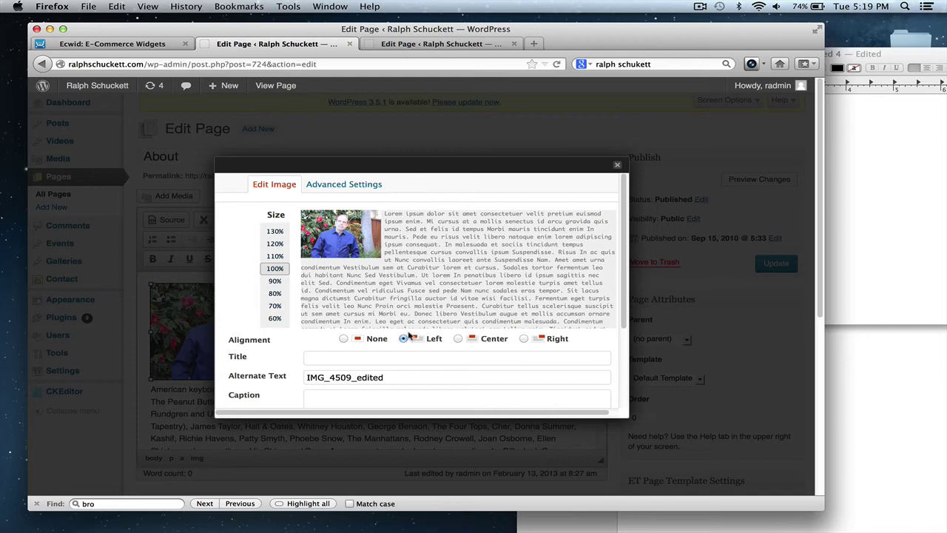
click(459, 339)
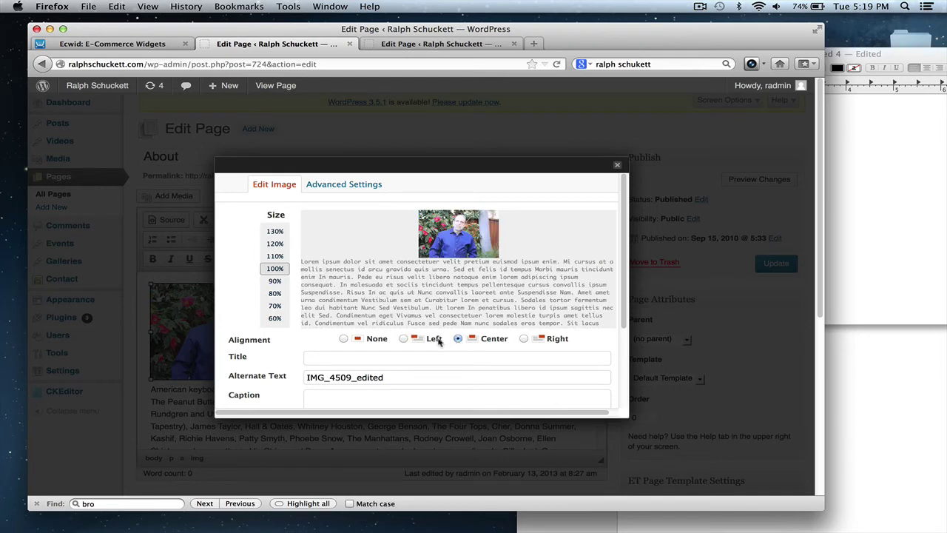
click(524, 339)
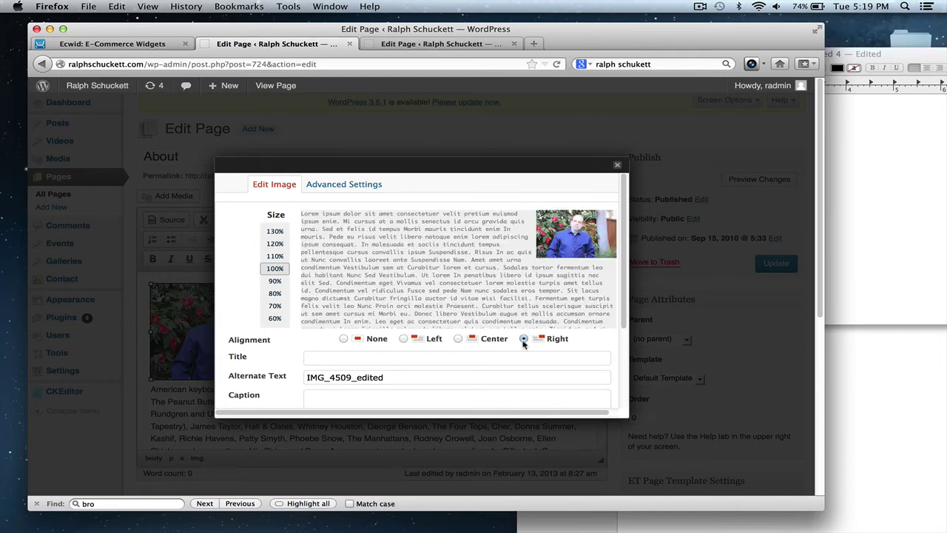
click(404, 339)
click(344, 339)
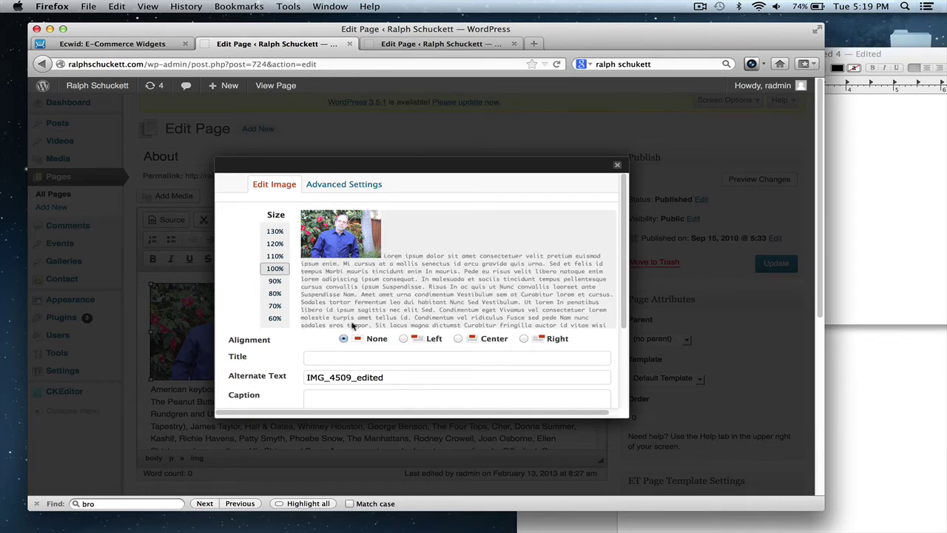
click(402, 341)
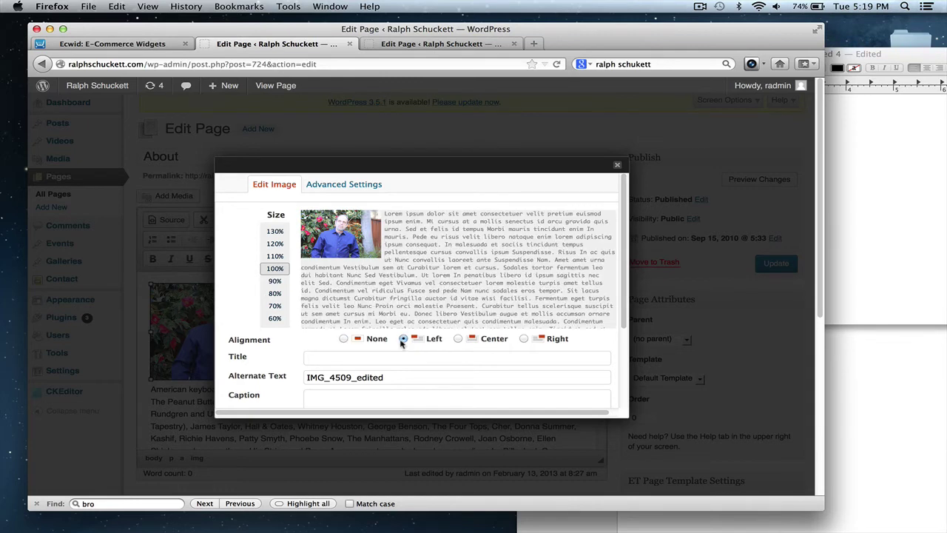
Set the portrait's link to None and apply the image changes.
scroll(401, 344, down, 3)
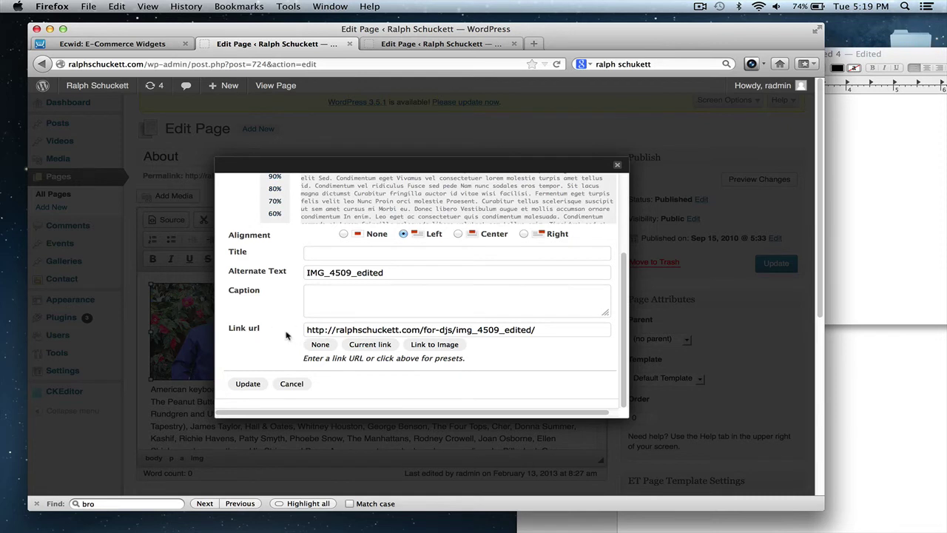
click(326, 346)
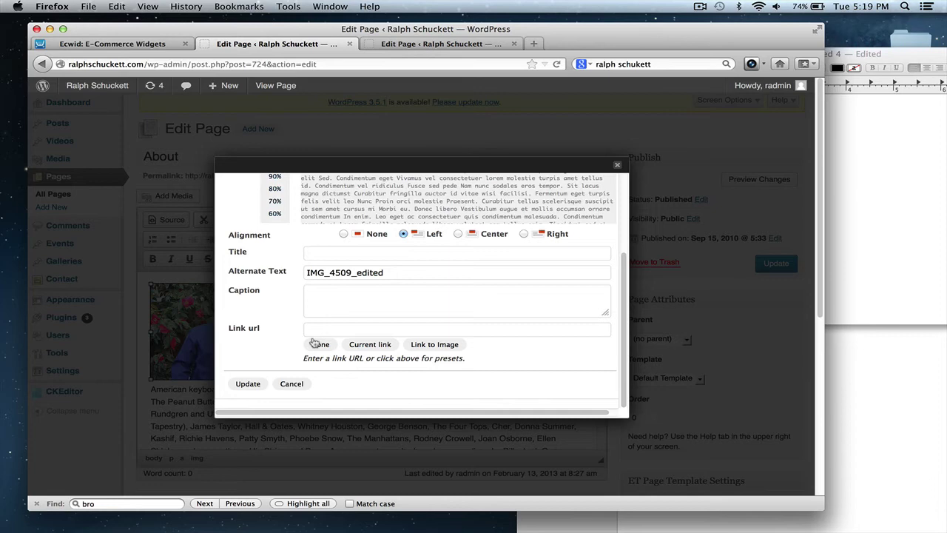
click(248, 384)
In the photo's Advanced Settings, enter 8 for both Vertical space and Horizontal space.
click(352, 362)
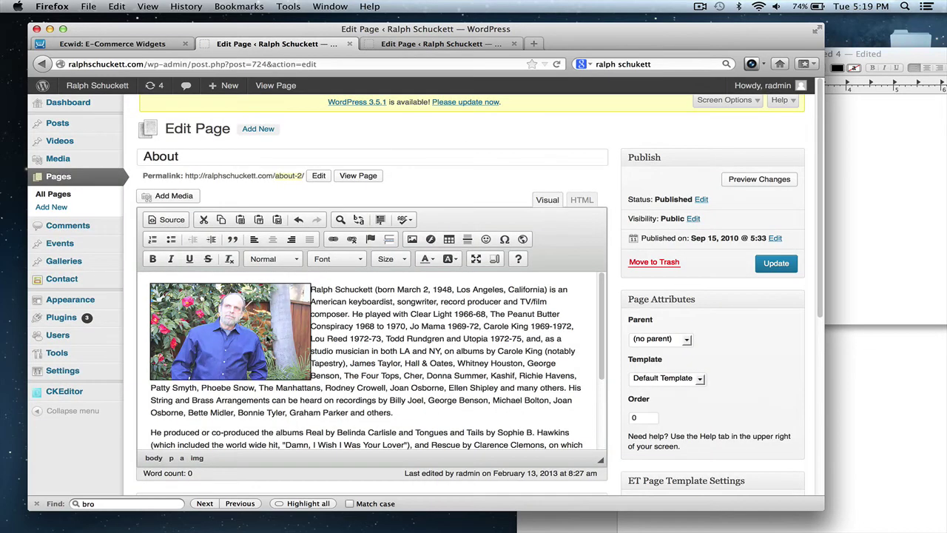
double_click(267, 337)
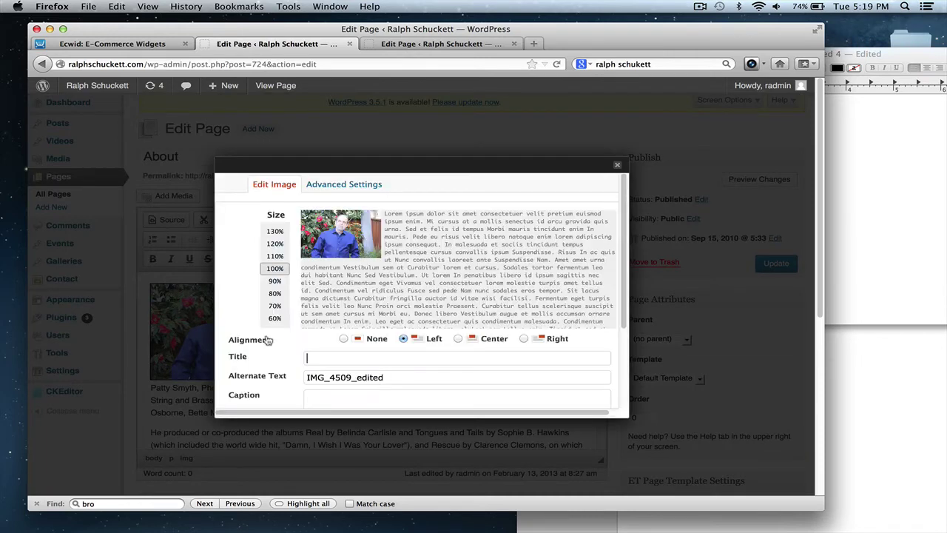
click(334, 187)
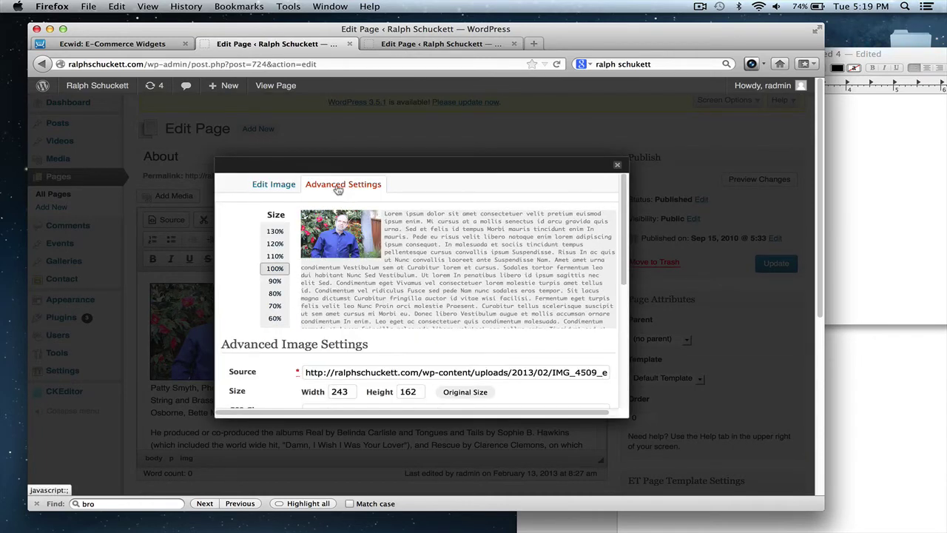
scroll(417, 326, down, 3)
scroll(417, 325, down, 1)
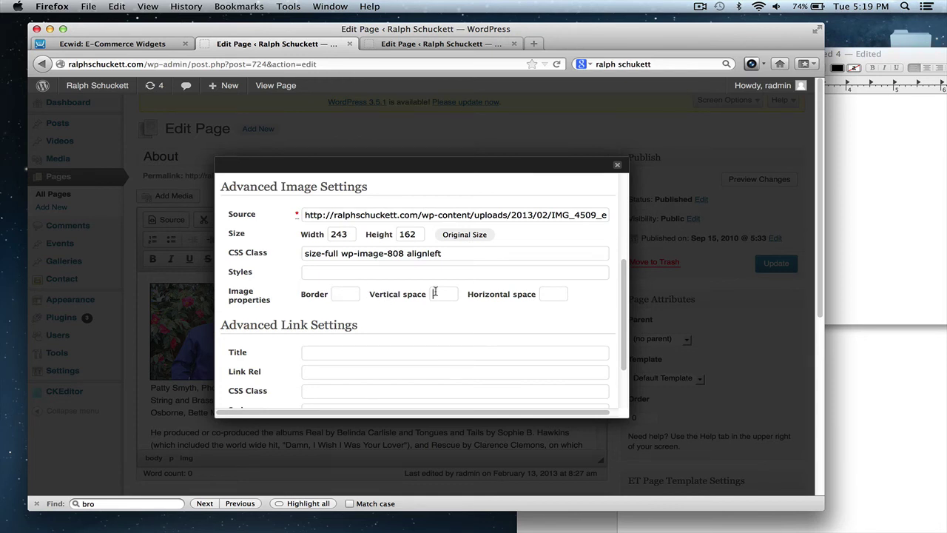
click(551, 293)
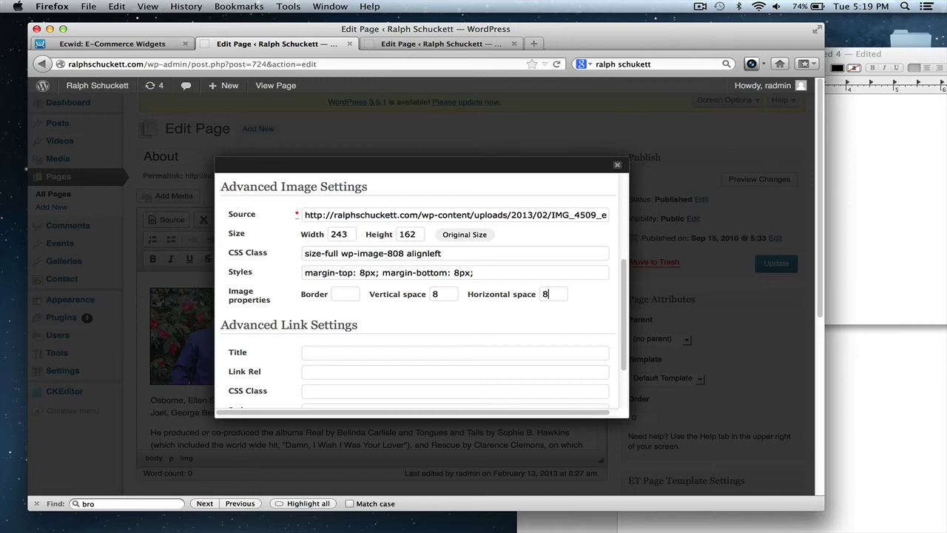
scroll(447, 303, down, 2)
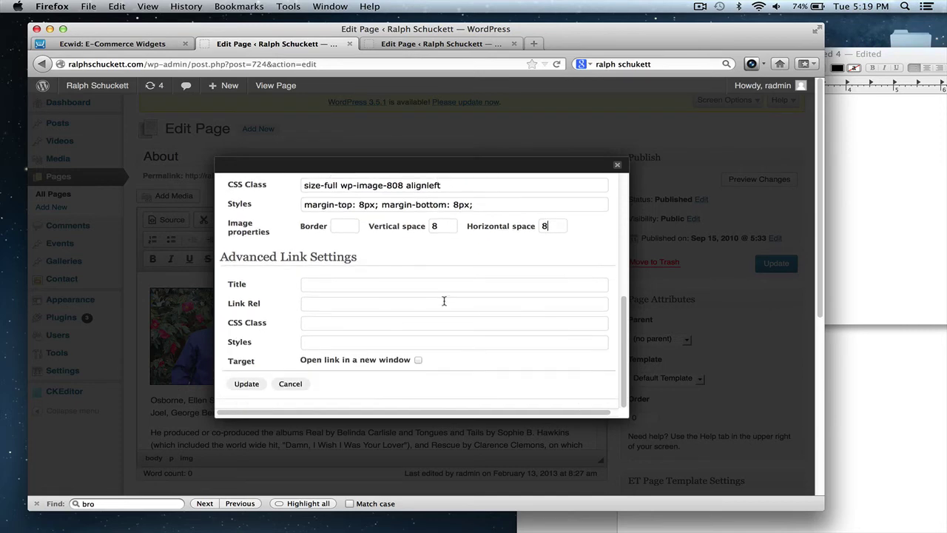
Apply the 8 px spacing to the photo in the editor.
click(247, 384)
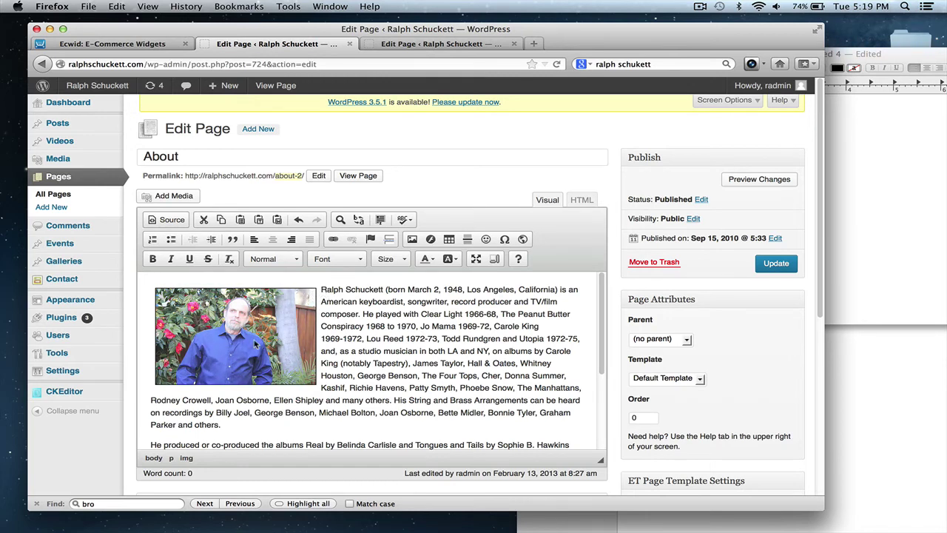
scroll(361, 381, down, 3)
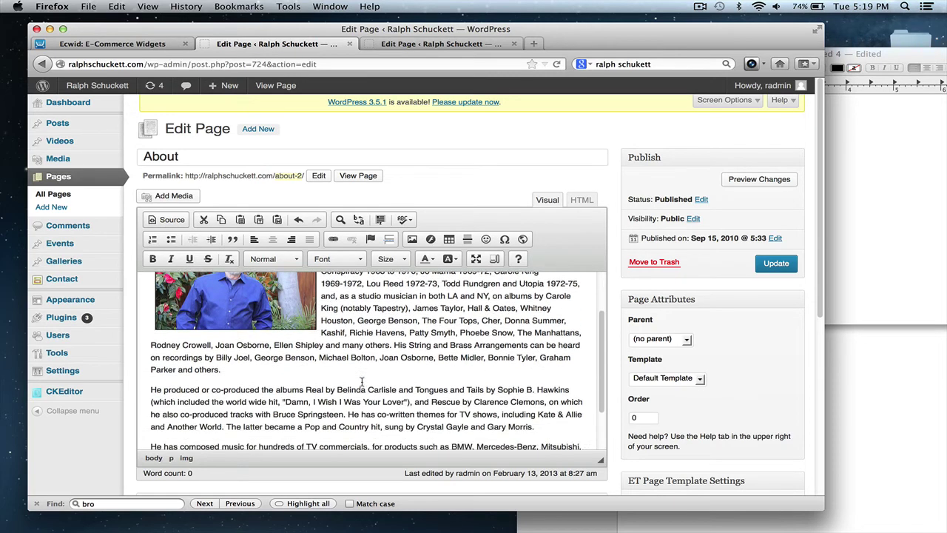
scroll(362, 381, up, 1)
scroll(362, 381, down, 1)
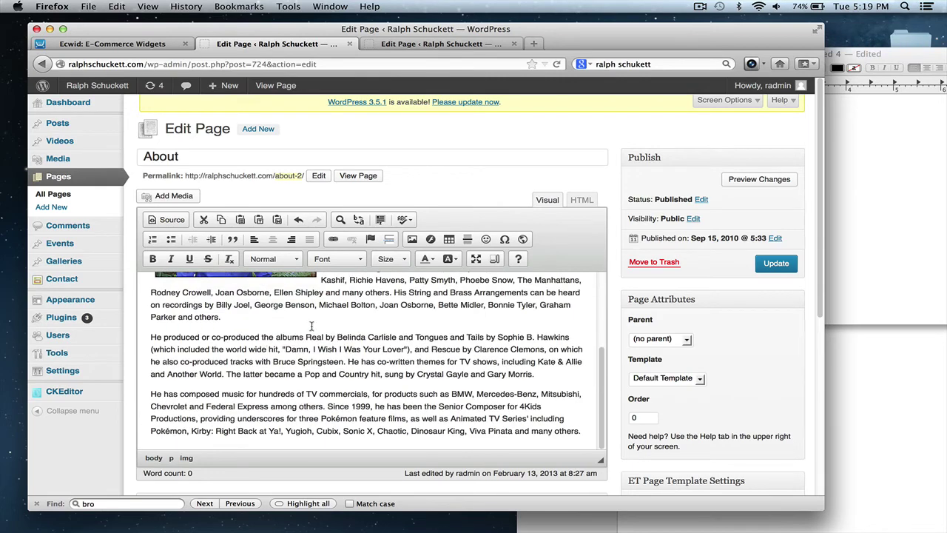
drag(297, 386, 152, 394)
click(244, 376)
scroll(248, 380, down, 7)
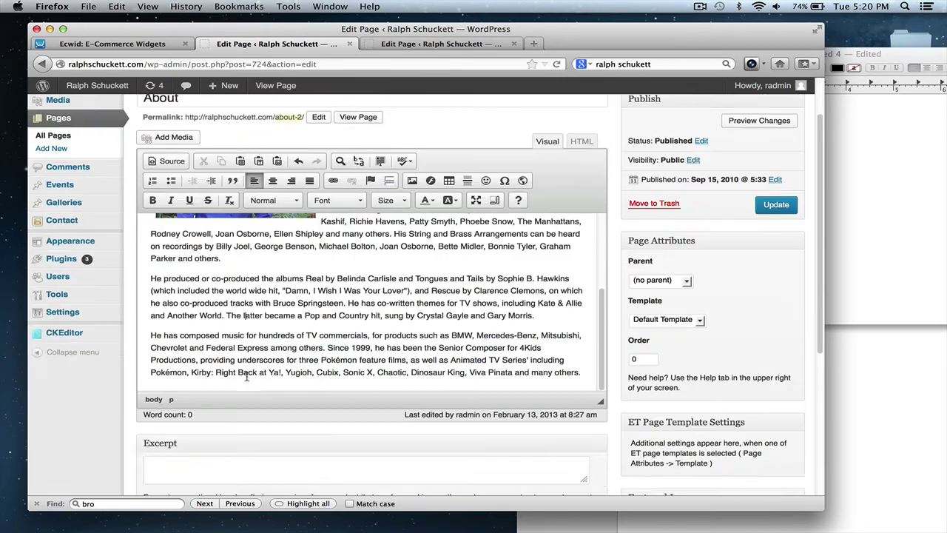
scroll(248, 380, up, 7)
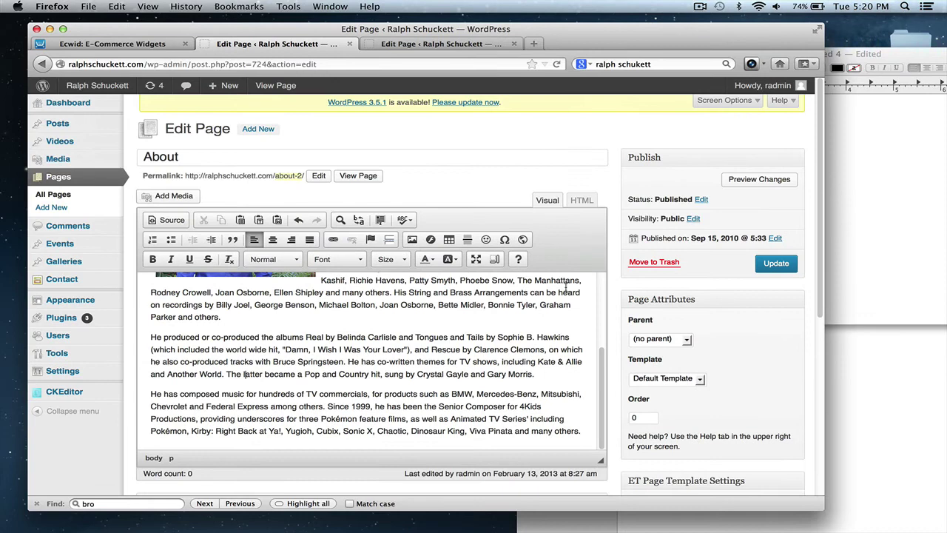
Update the About page, review it on the live site, and return to the editor.
click(789, 267)
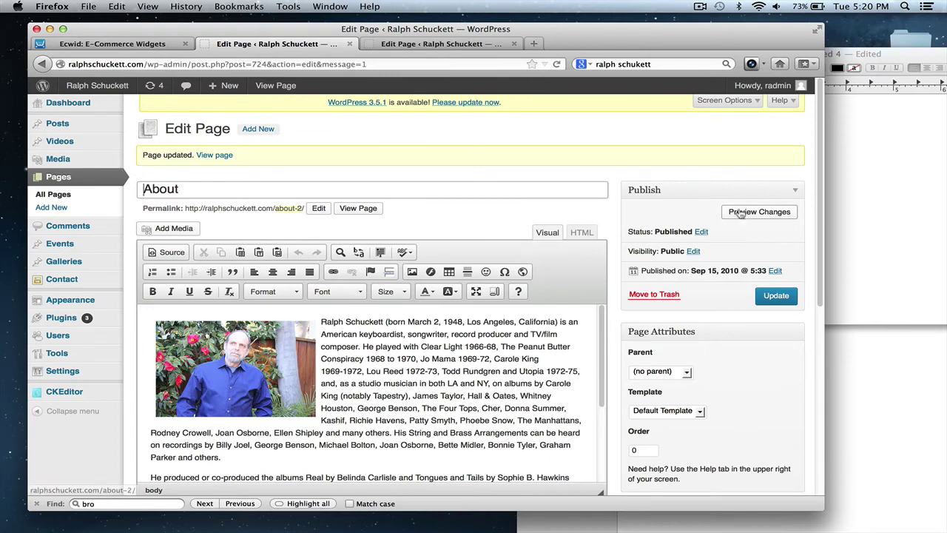
click(352, 210)
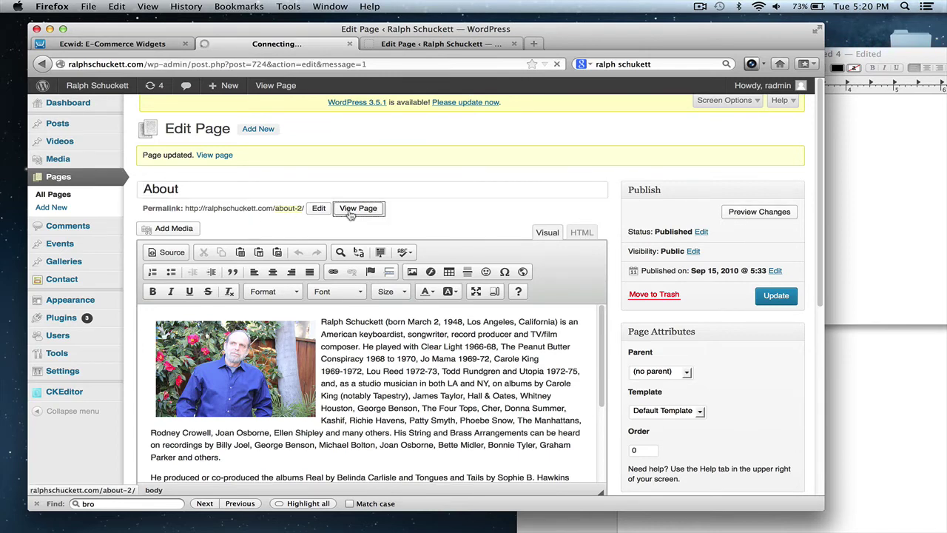
scroll(352, 214, down, 5)
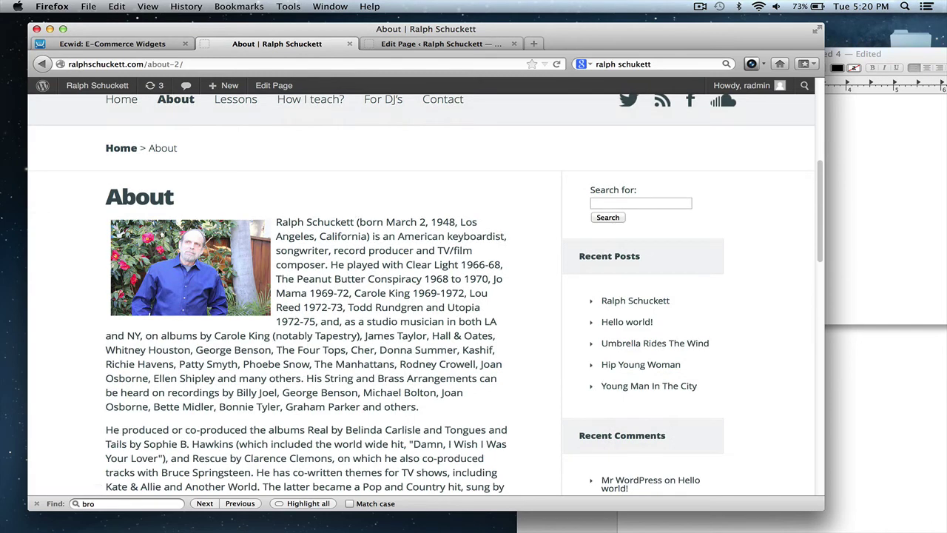
scroll(370, 251, down, 3)
scroll(371, 253, up, 1)
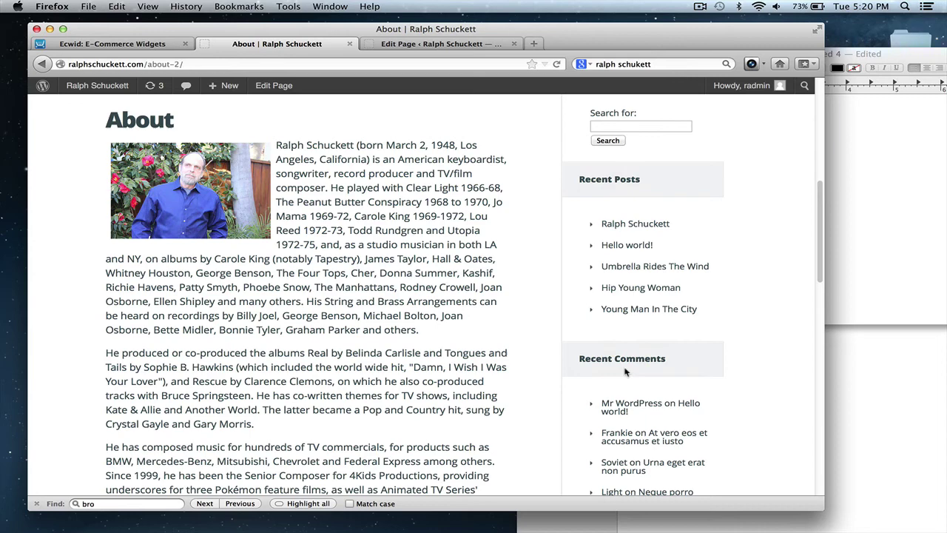
click(44, 68)
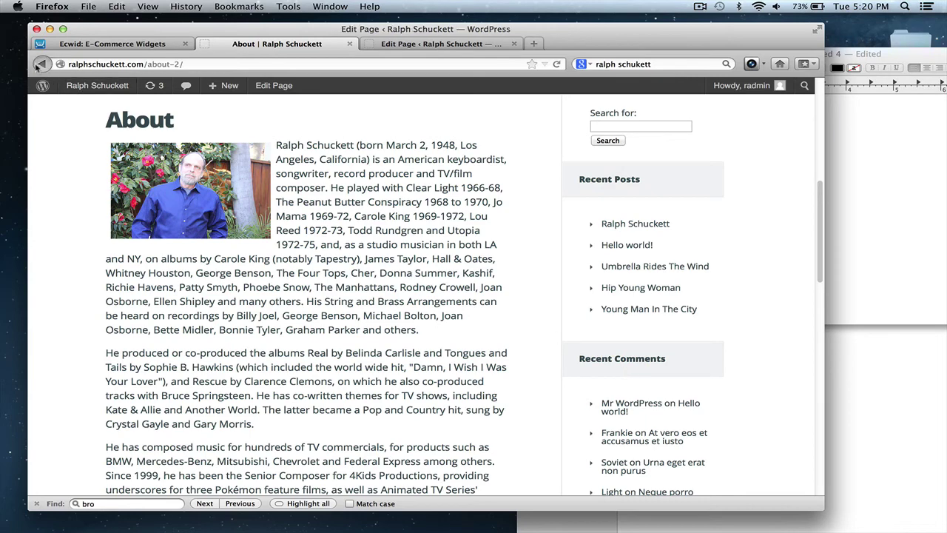
Choose the Full Width Page template in Page Attributes and update the page.
scroll(572, 333, down, 3)
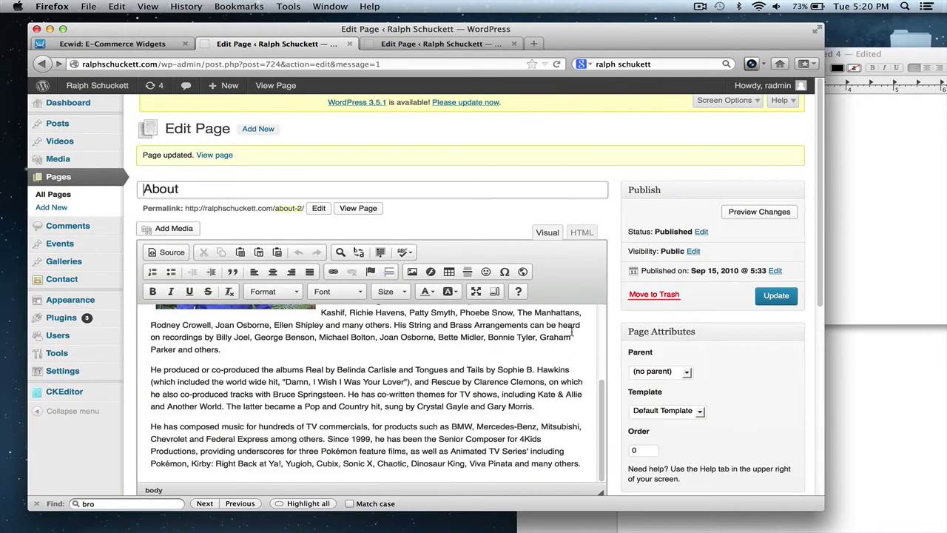
scroll(638, 326, down, 3)
click(654, 308)
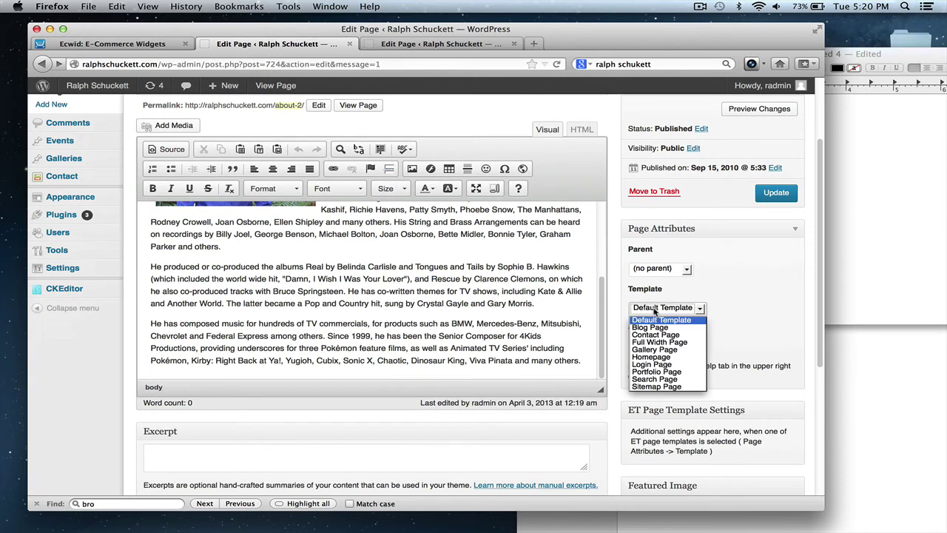
click(656, 343)
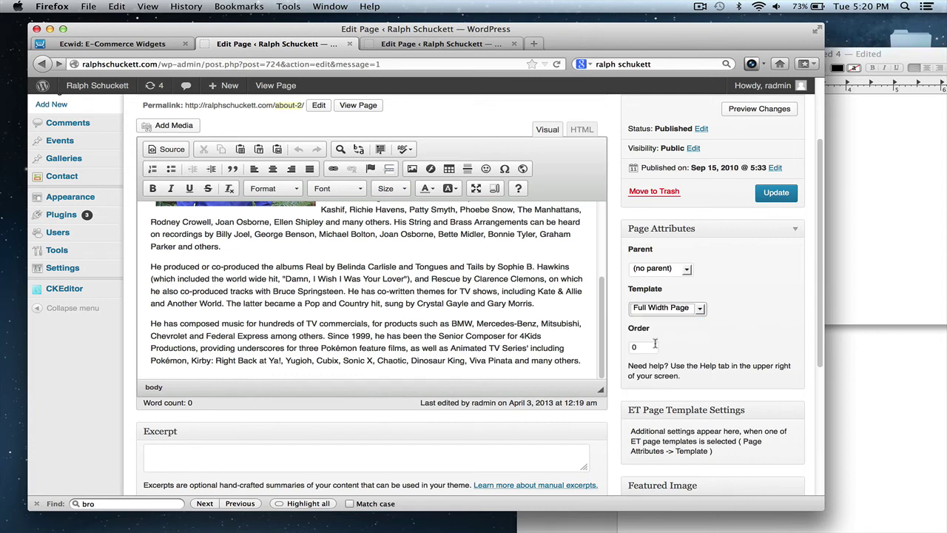
click(777, 191)
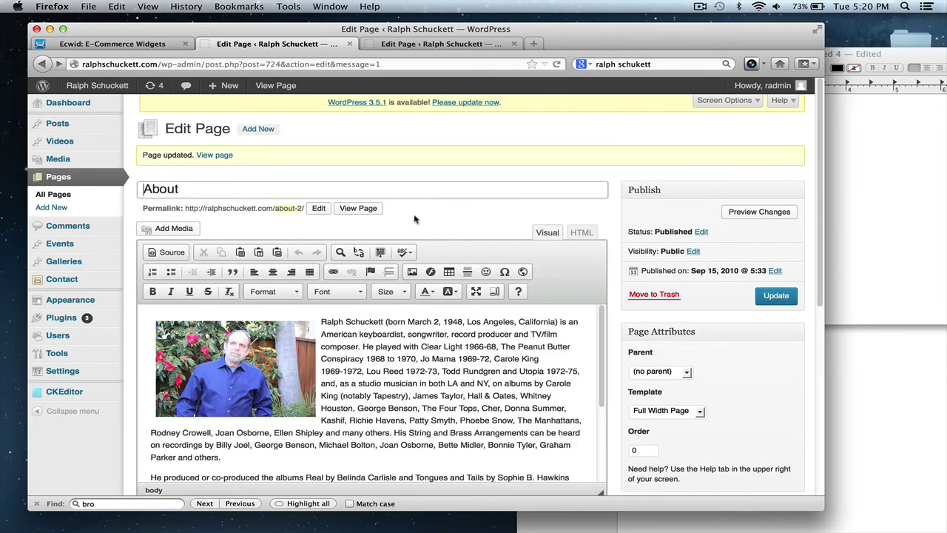
Check that the live About page's bio spans full width with no sidebar, then go back.
click(358, 208)
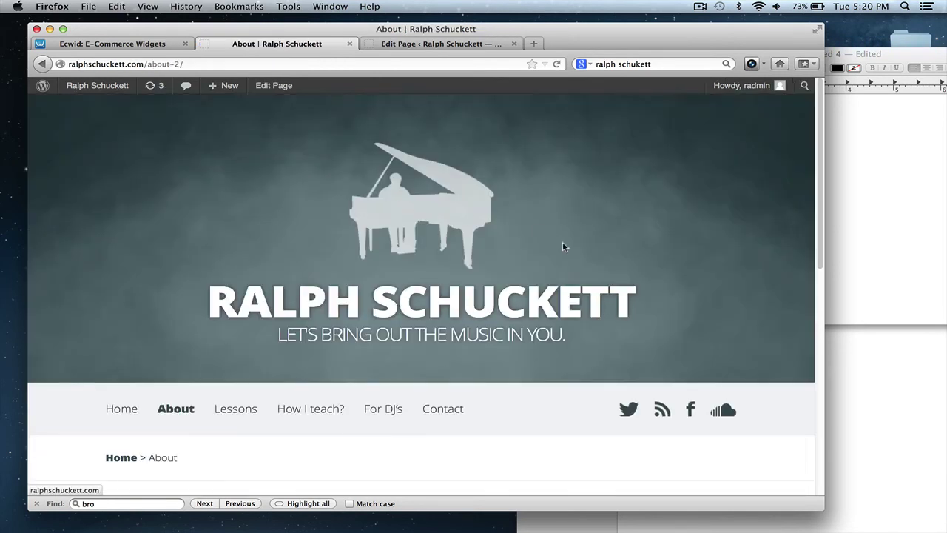
scroll(563, 245, down, 5)
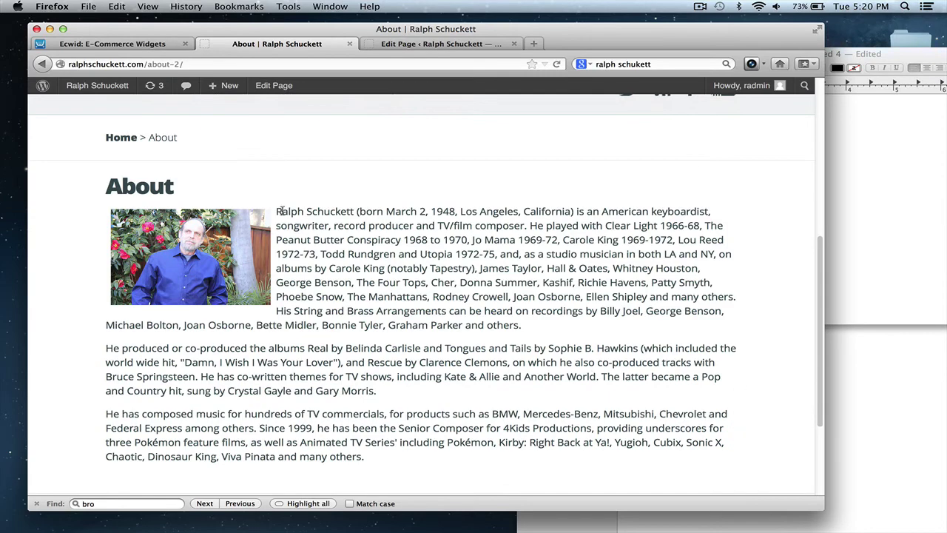
drag(281, 212, 407, 365)
scroll(289, 264, up, 2)
click(377, 300)
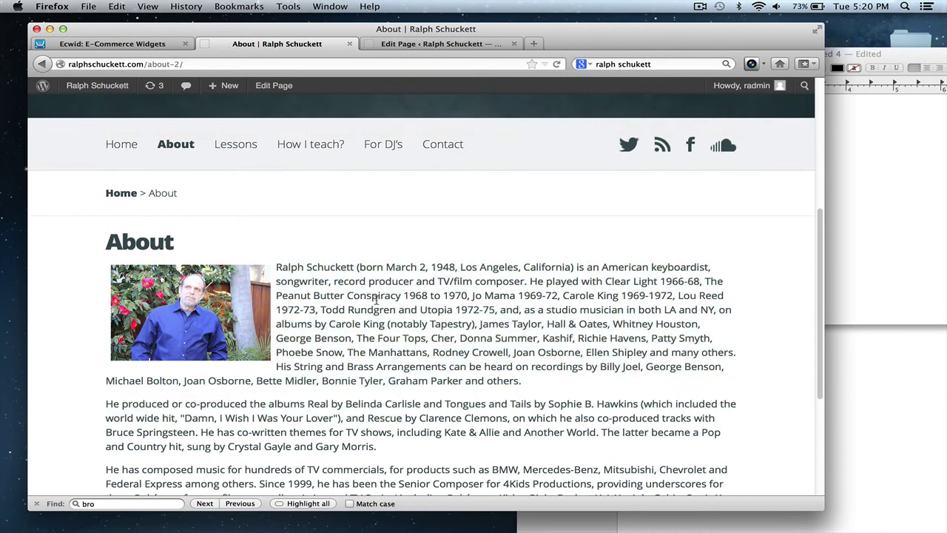
scroll(376, 299, down, 5)
scroll(376, 299, up, 8)
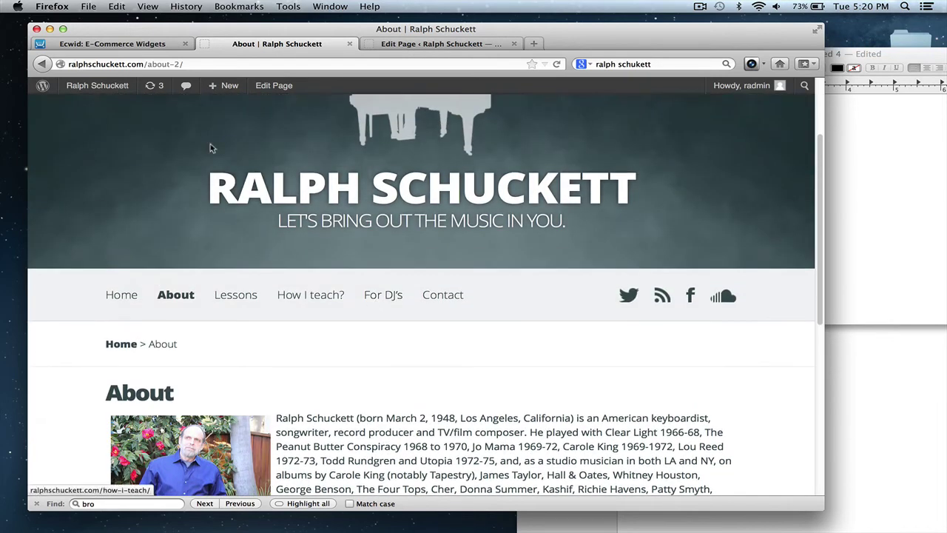
click(42, 64)
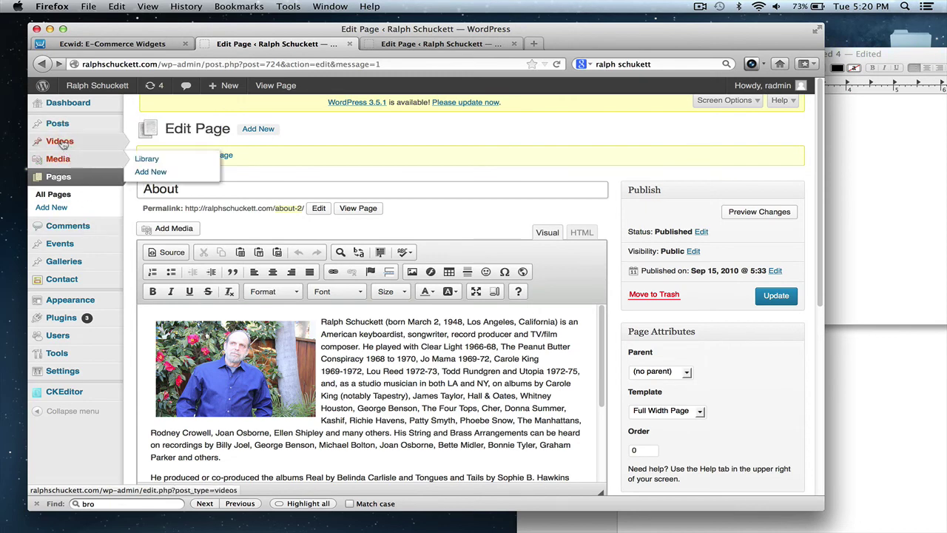
Go through Videos and Posts to the All Pages list showing About, Contact, How I teach? and Lessons.
click(63, 144)
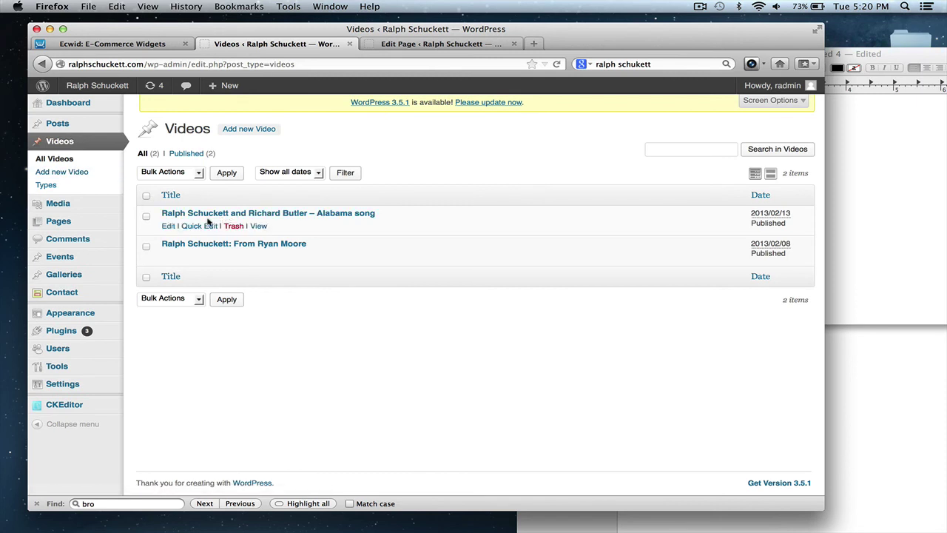
click(63, 126)
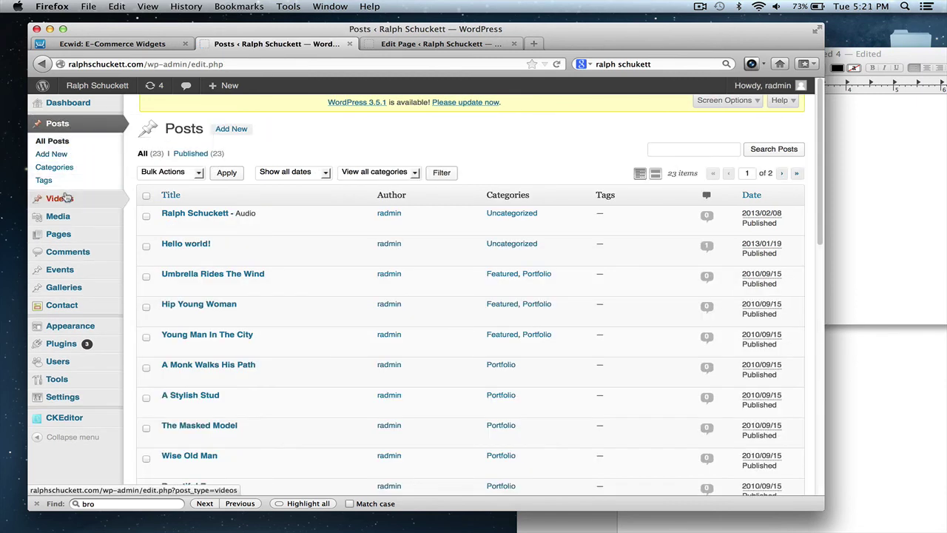
click(64, 234)
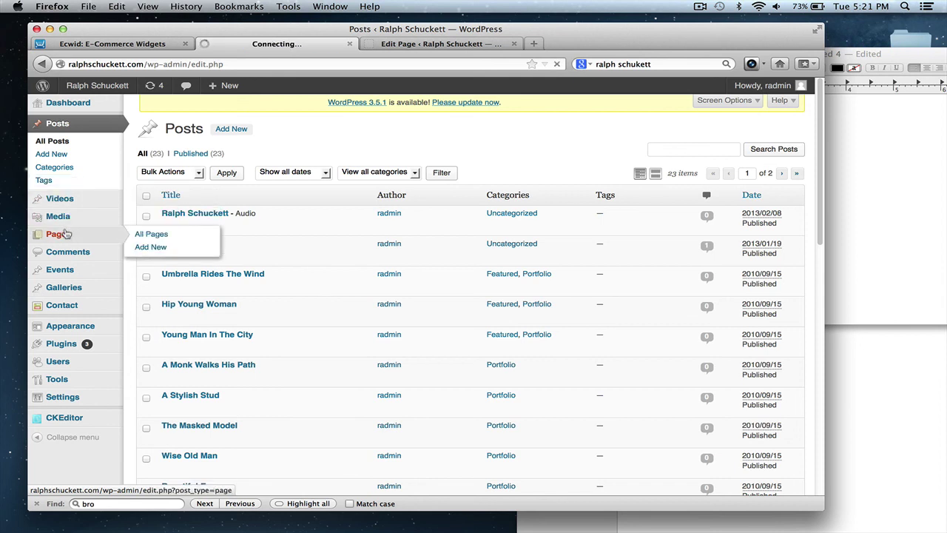